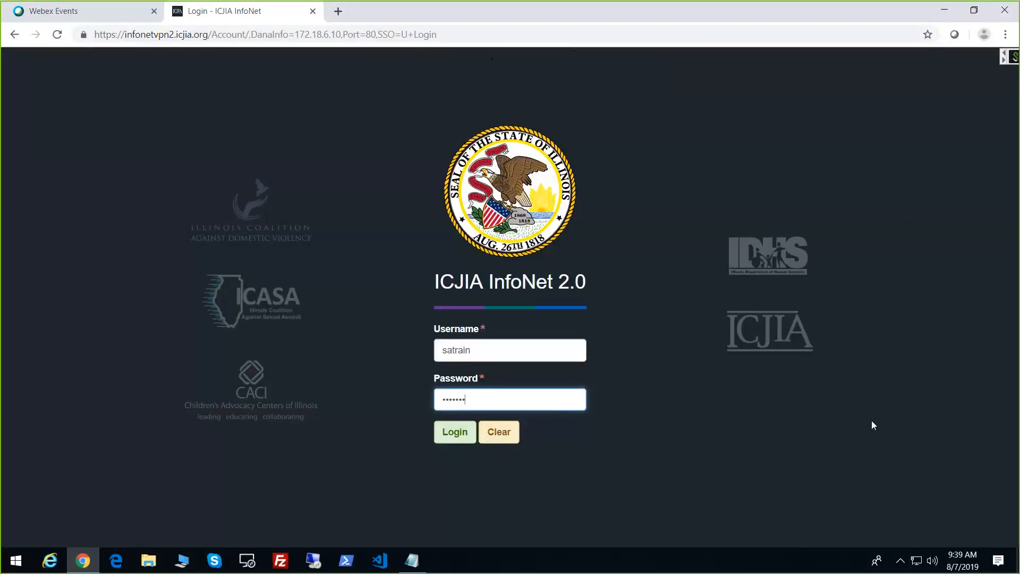
Step: Log in with the entered credentials and open the Funding for Staff page of the training center
left_click(451, 430)
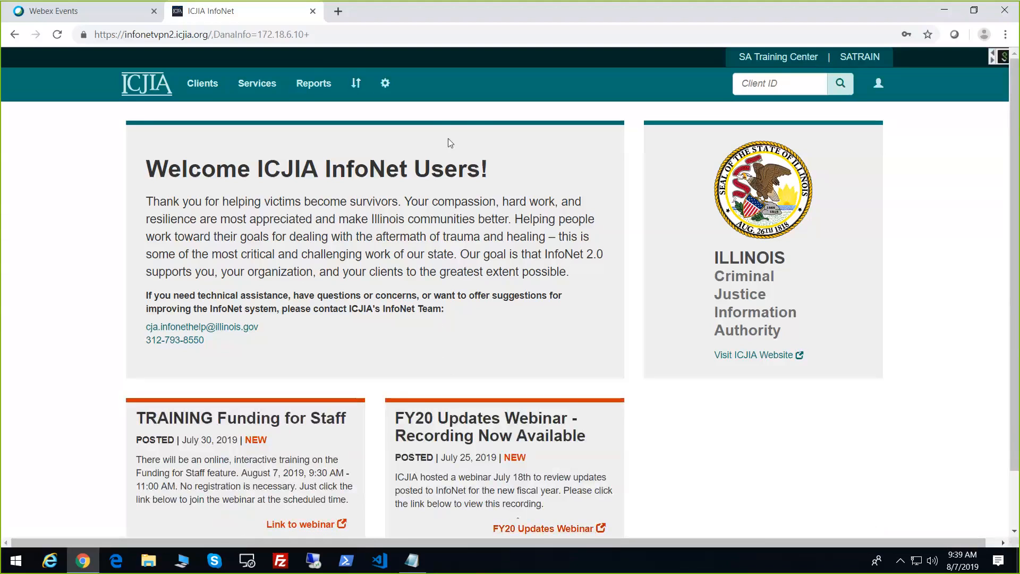
left_click(386, 84)
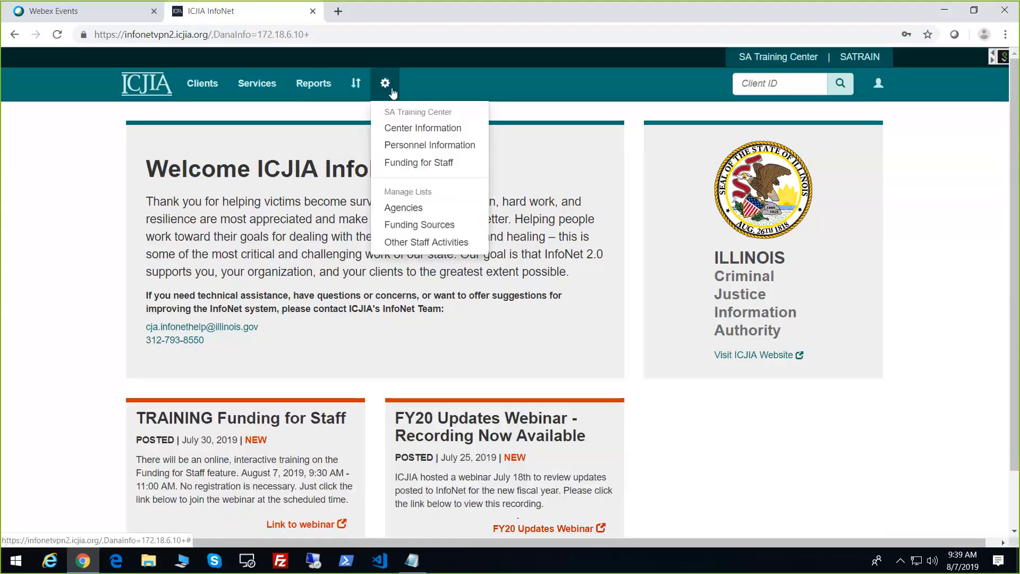
left_click(408, 164)
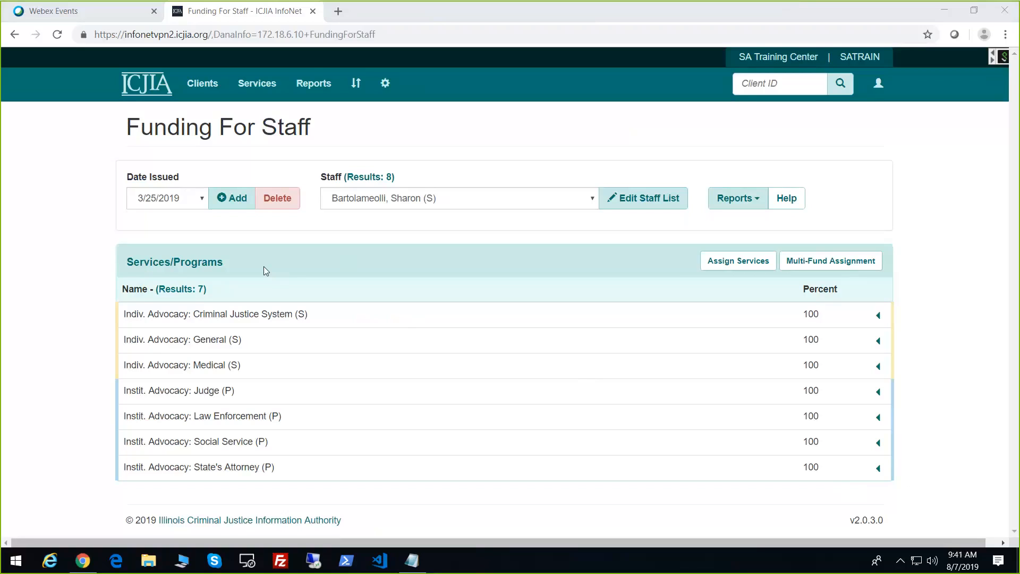
Step: Review the available funding issue dates and the staff members assigned to the 3/25/2019 date
left_click(203, 201)
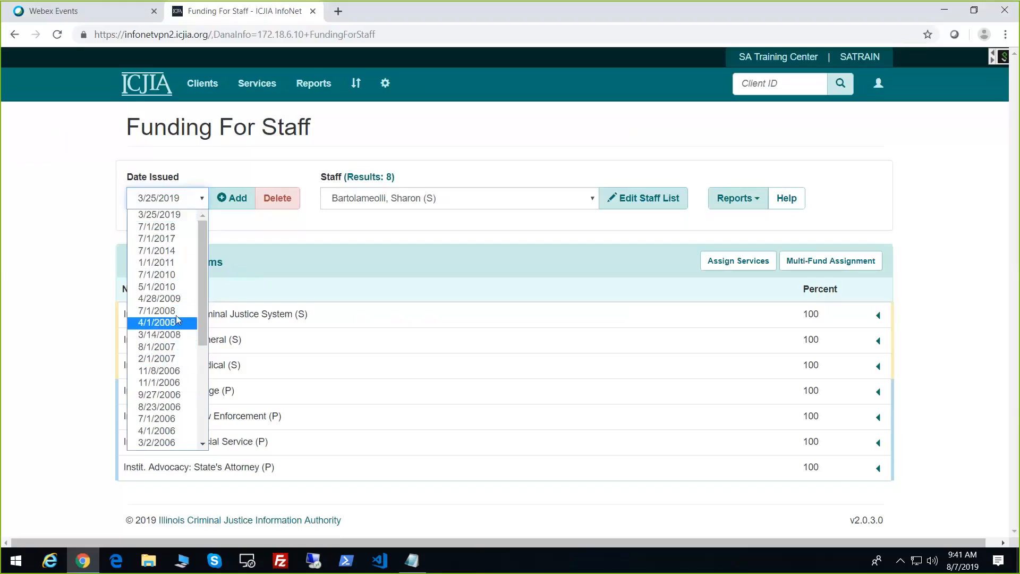
left_click(238, 248)
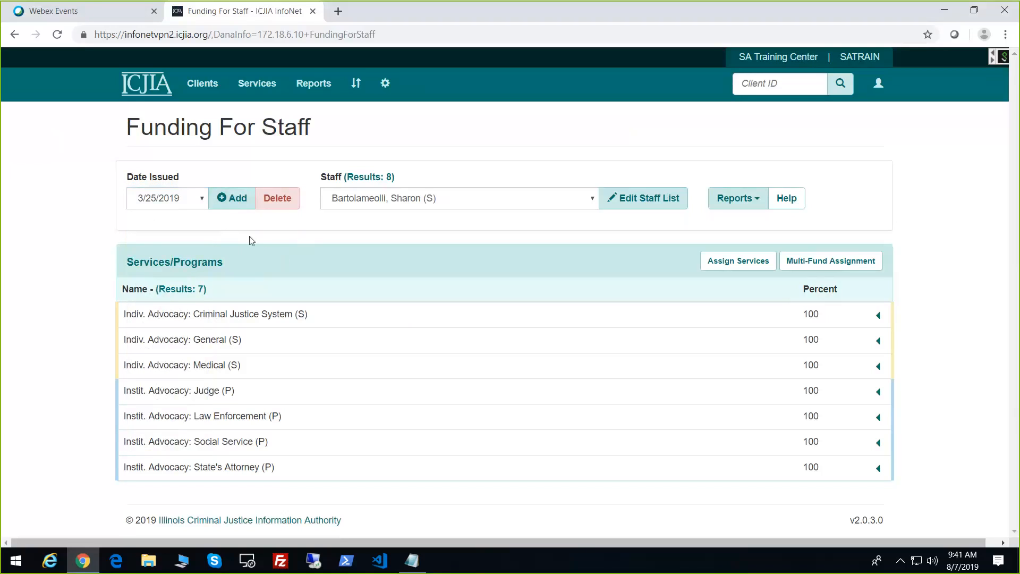
left_click(203, 203)
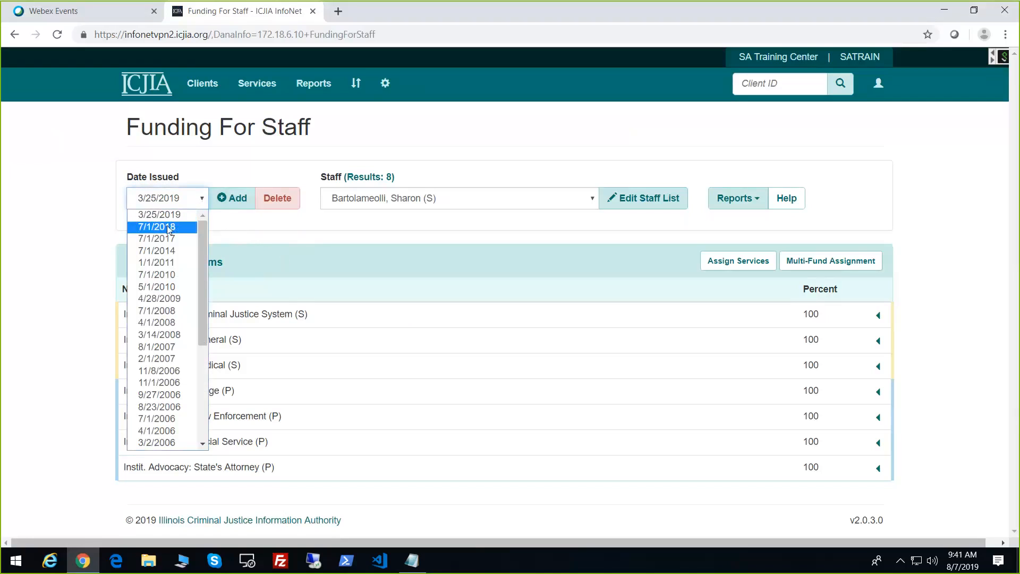
left_click(260, 234)
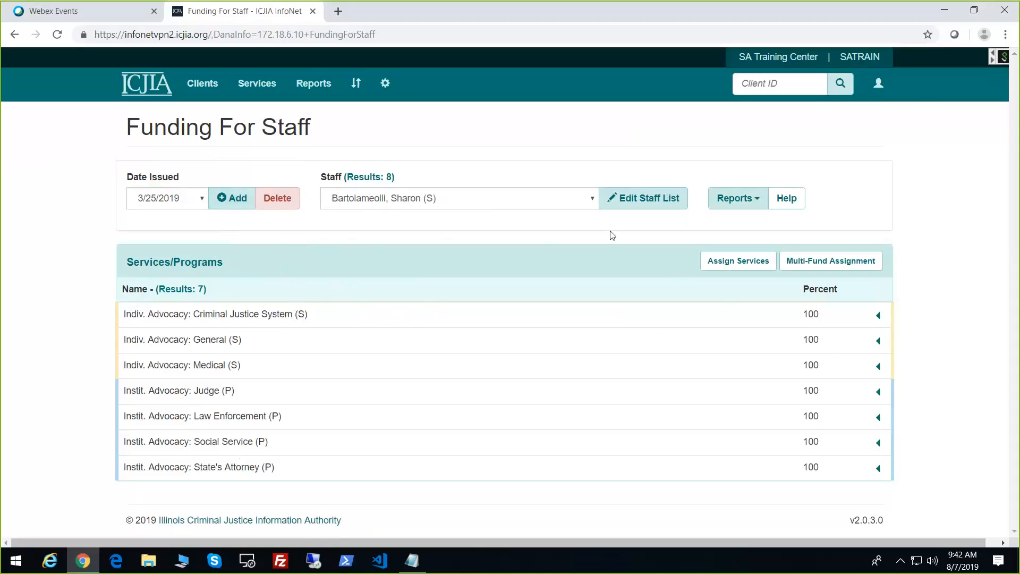
left_click(593, 203)
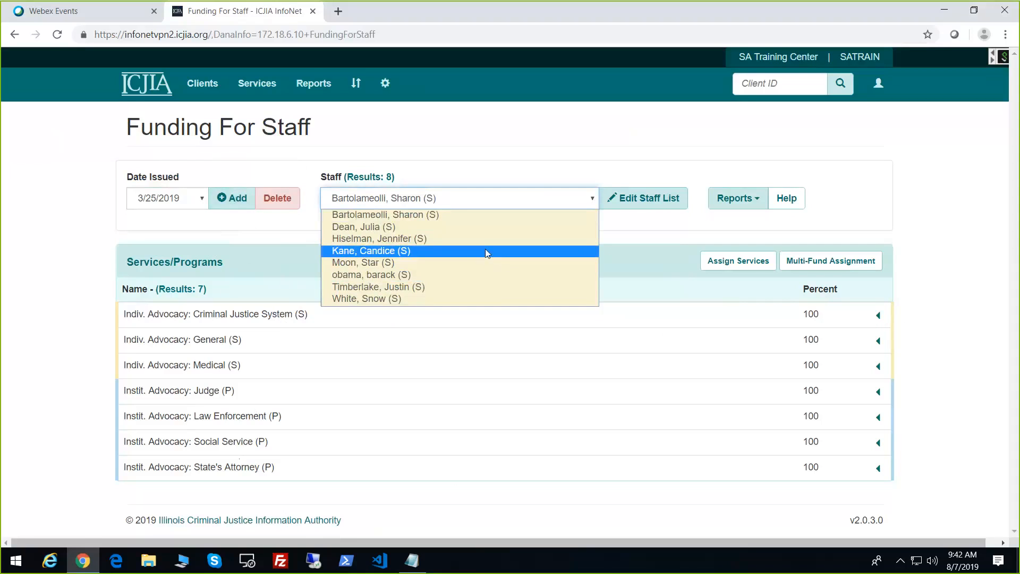
left_click(181, 222)
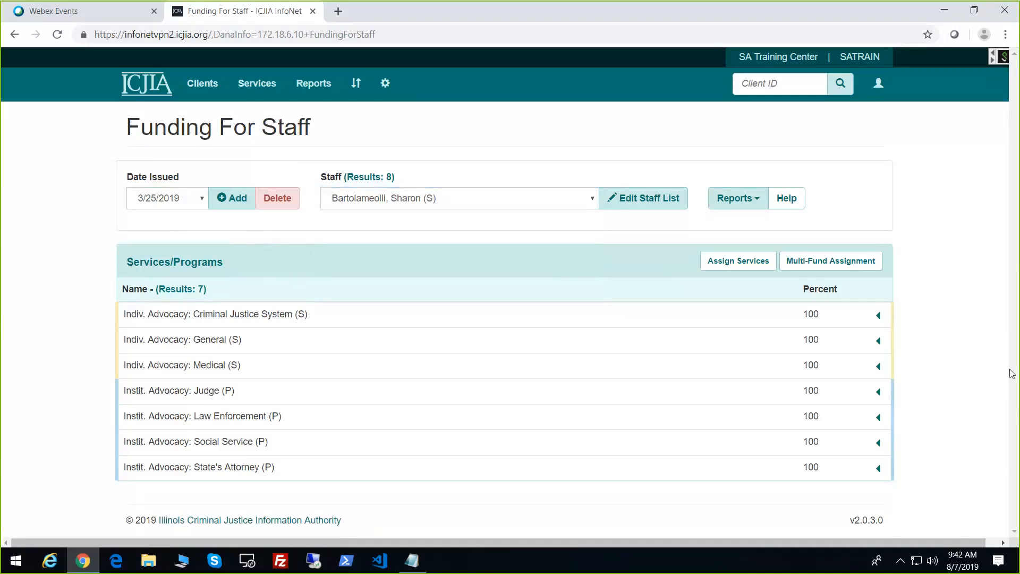
Step: Examine the funding sources of the first staff member's criminal justice advocacy service and the third staff member's family counseling service
left_click(877, 317)
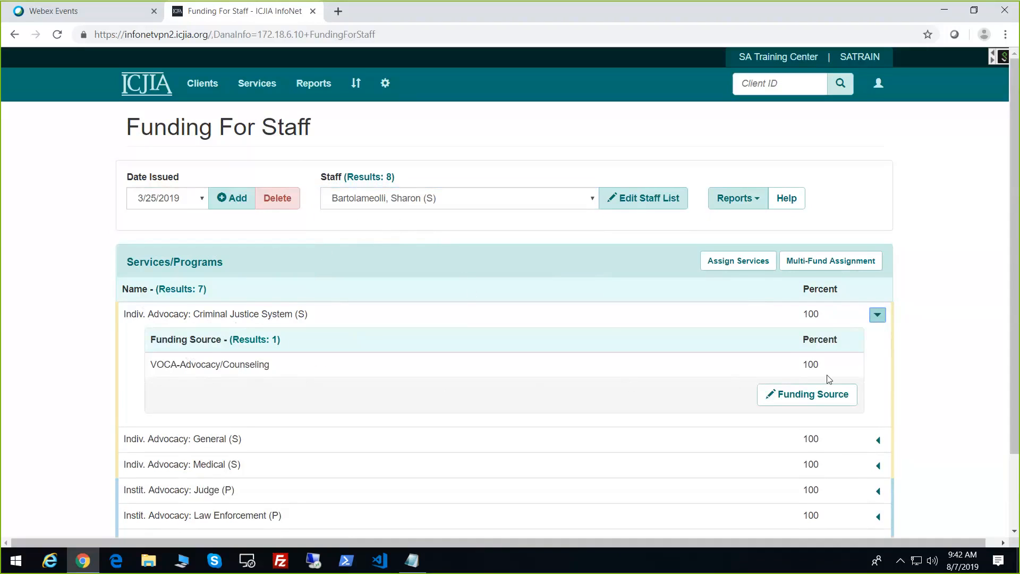
left_click(593, 199)
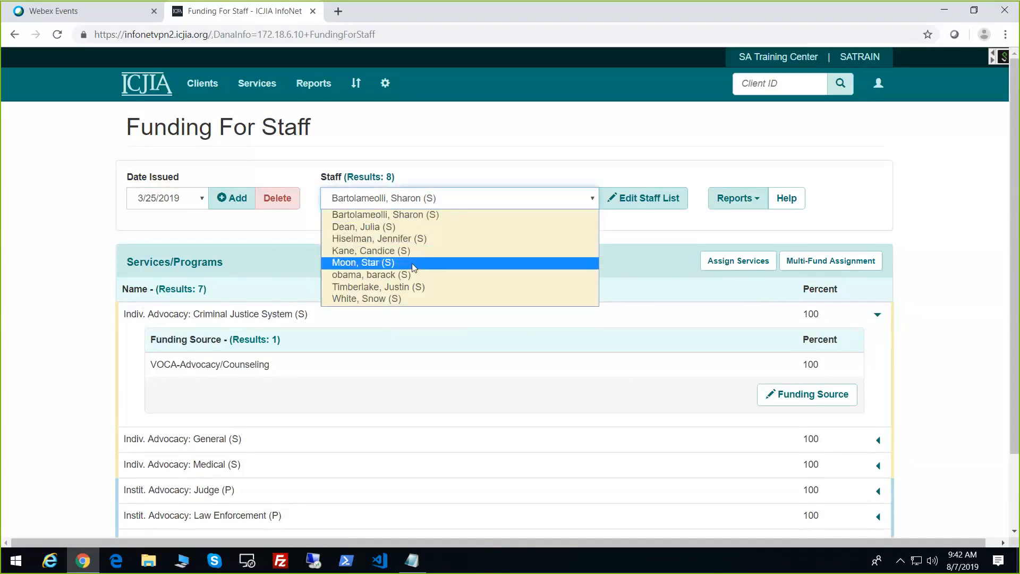
left_click(403, 238)
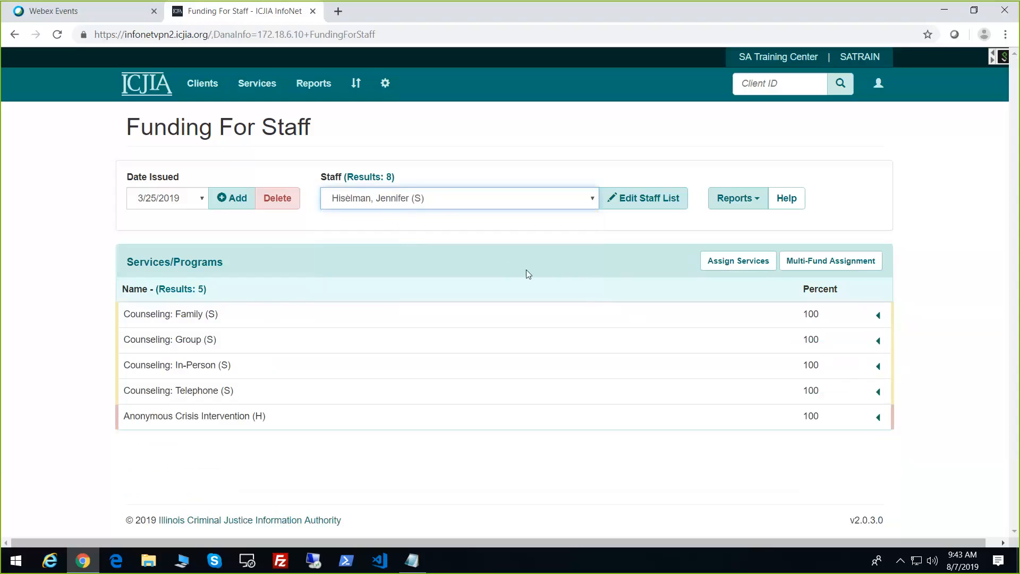
left_click(878, 315)
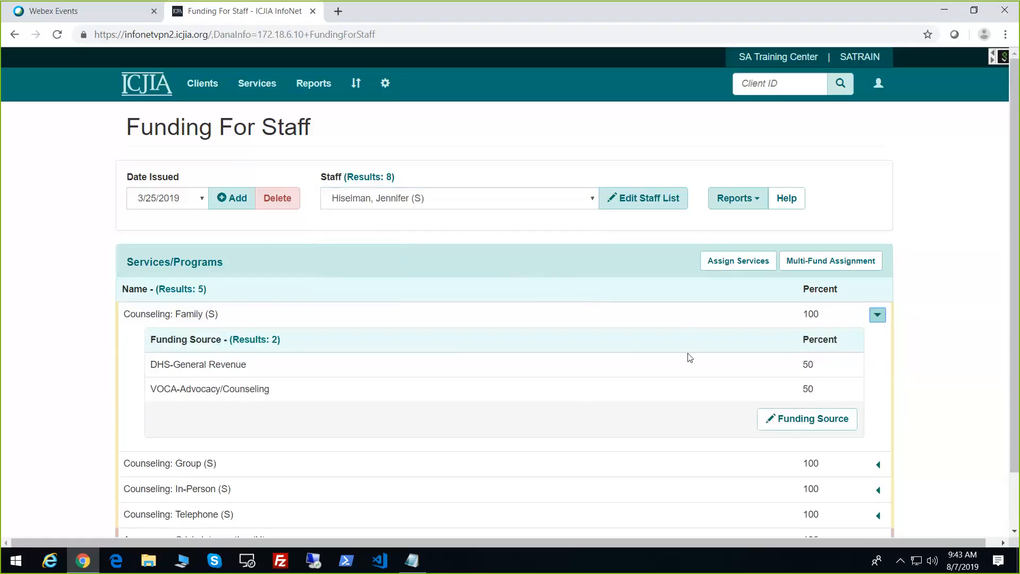
scroll(637, 338, "down", 2)
scroll(664, 332, "up", 2)
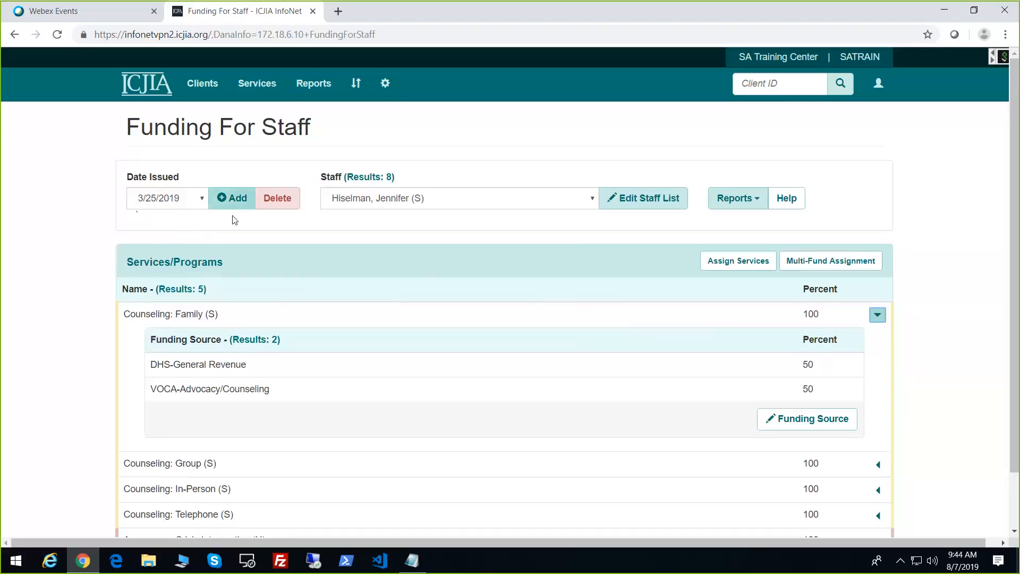
Step: Try to add a new funding date of 7/1/2020 for the training center
left_click(232, 200)
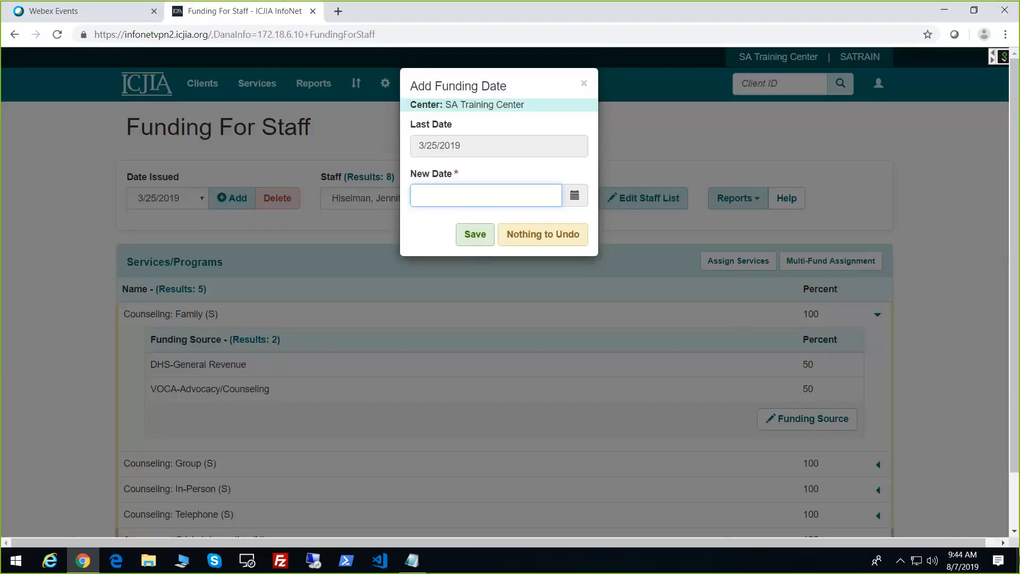
type("7/")
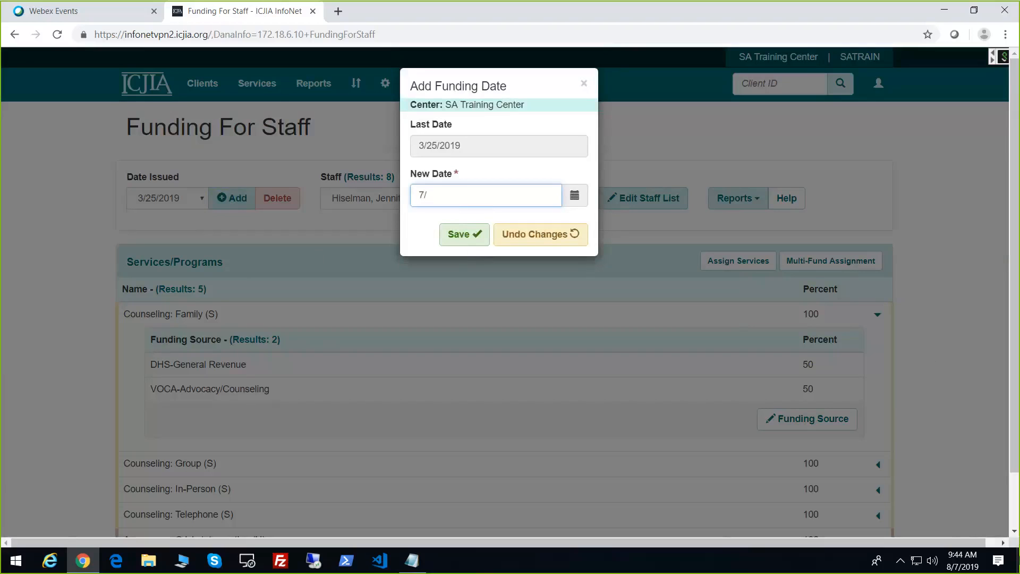
type("1/2020")
left_click(460, 240)
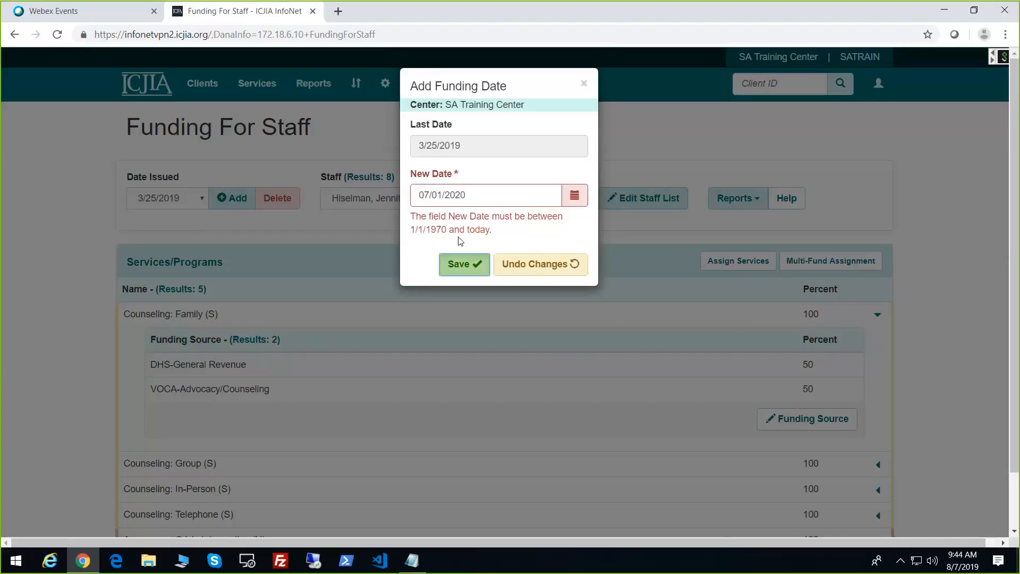
Step: Correct the new funding date to 07/01/2019 and save it
left_click(468, 197)
key("BackSpace")
key("BackSpace")
type("1")
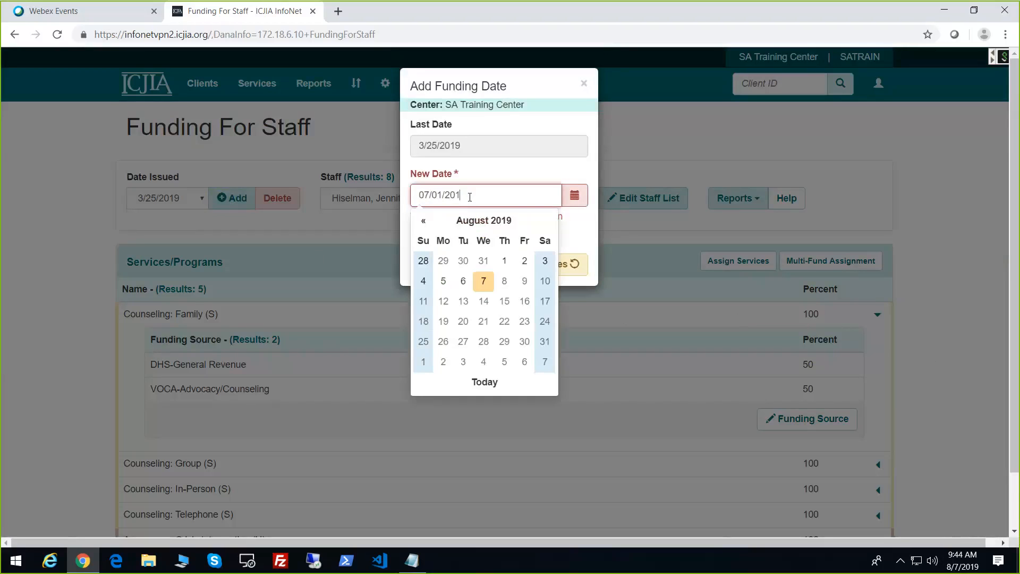
type("9")
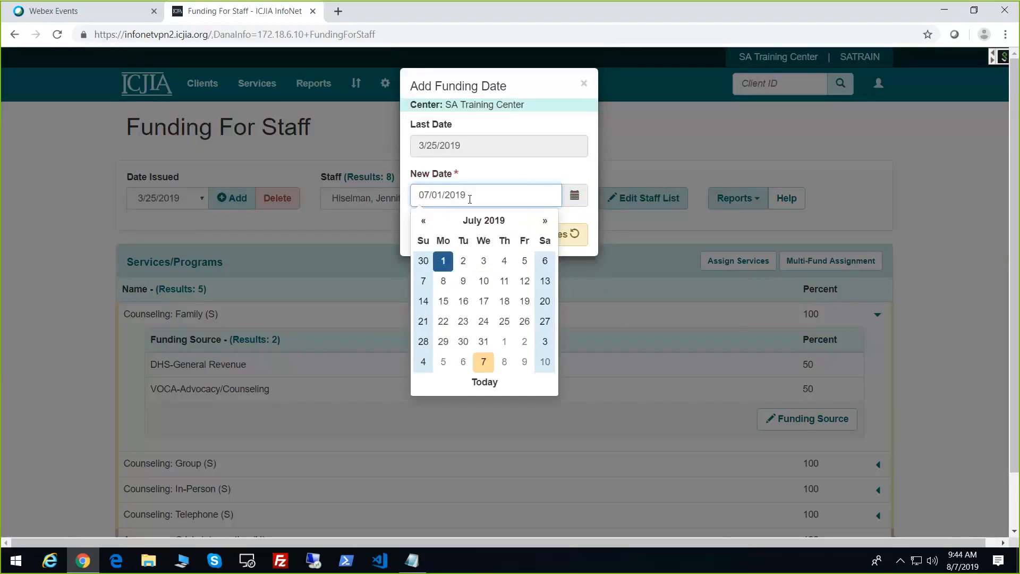
left_click(536, 176)
left_click(450, 238)
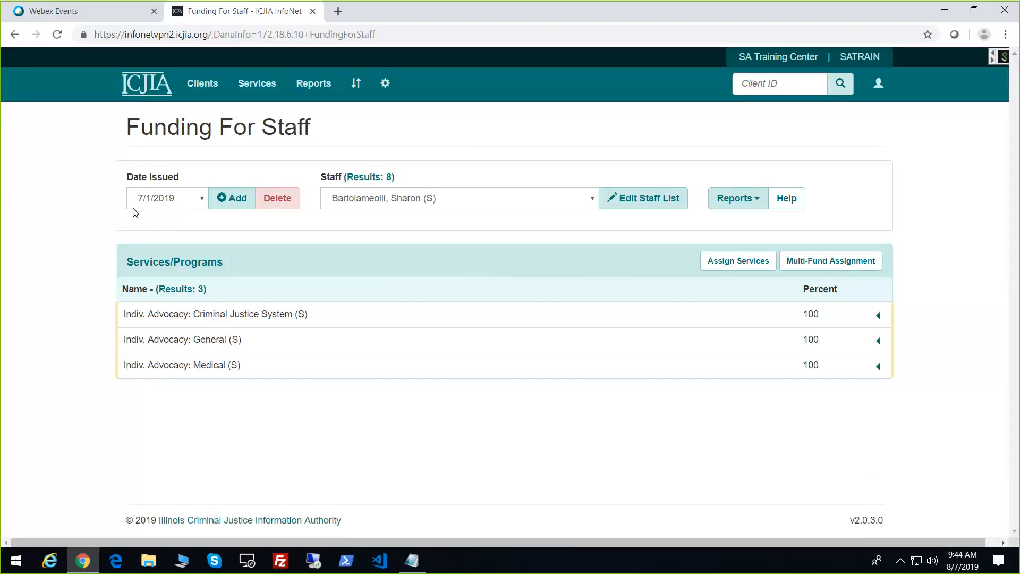
Step: Look up 7/1/2019 among the issue dates and review the staff members assigned to it
left_click(201, 200)
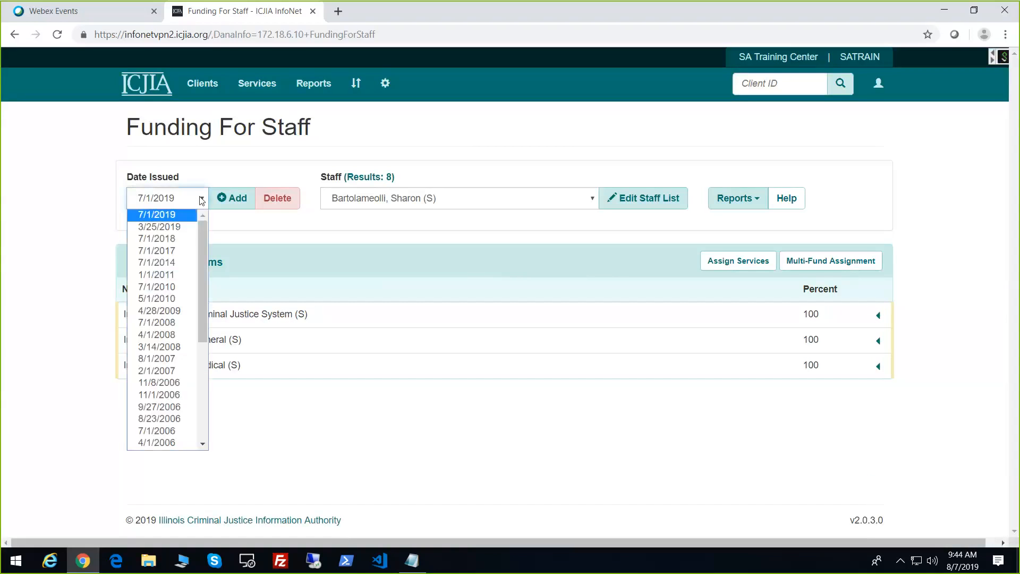
left_click(159, 215)
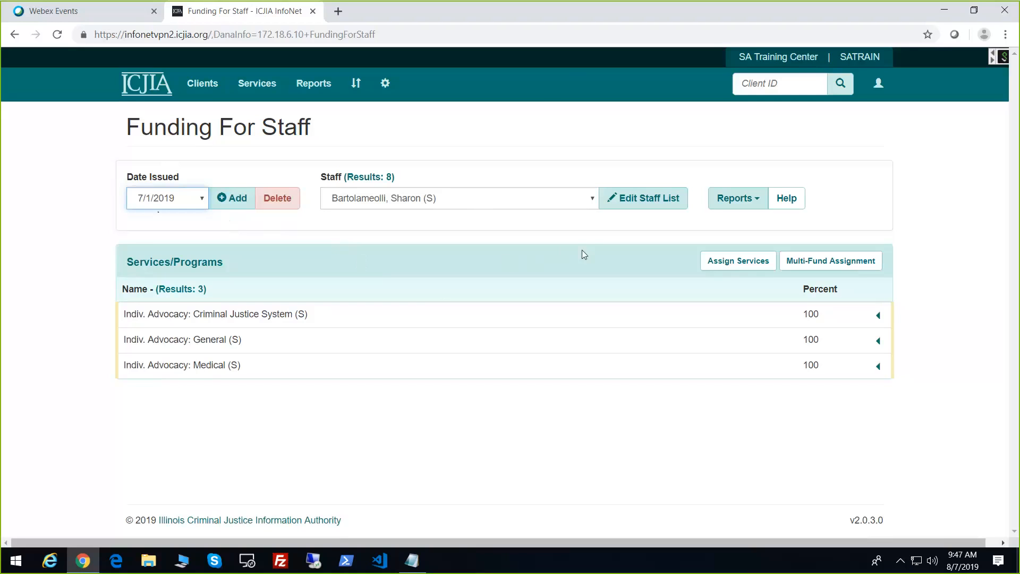
left_click(593, 200)
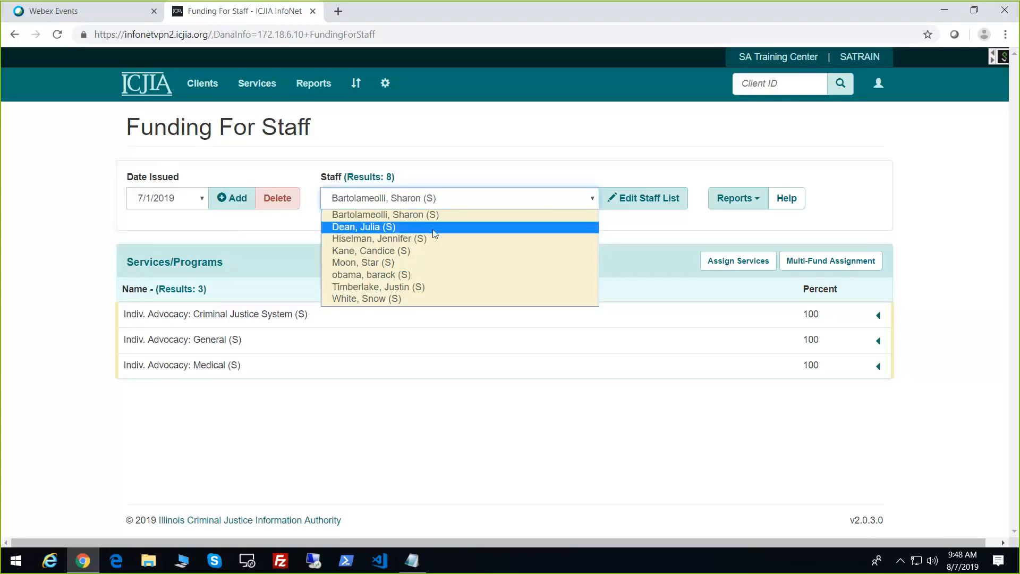
left_click(488, 169)
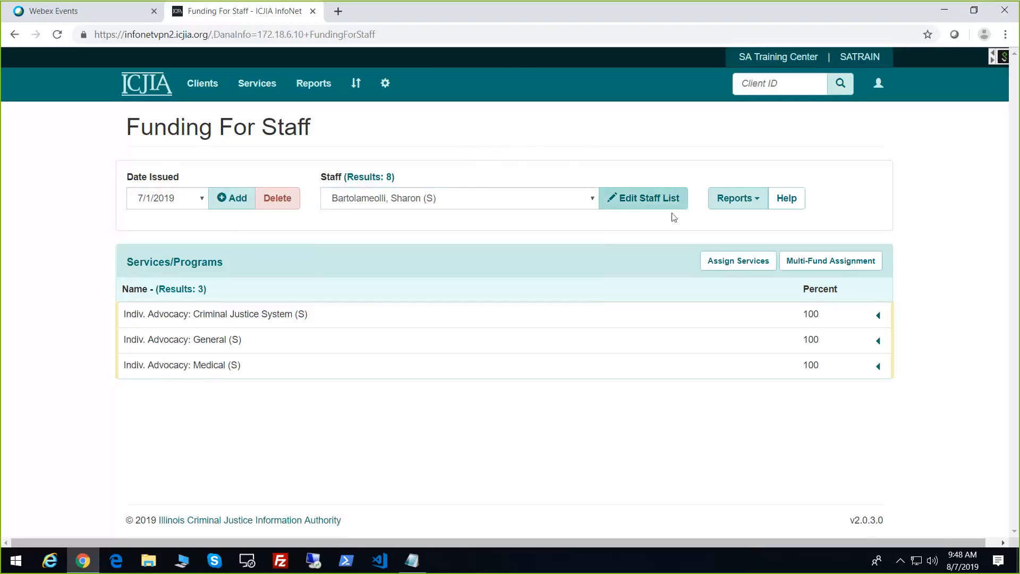
Step: Edit the 7/1/2019 staff list to replace the last assigned staff member with an unassigned one, then save and confirm the removal
left_click(642, 205)
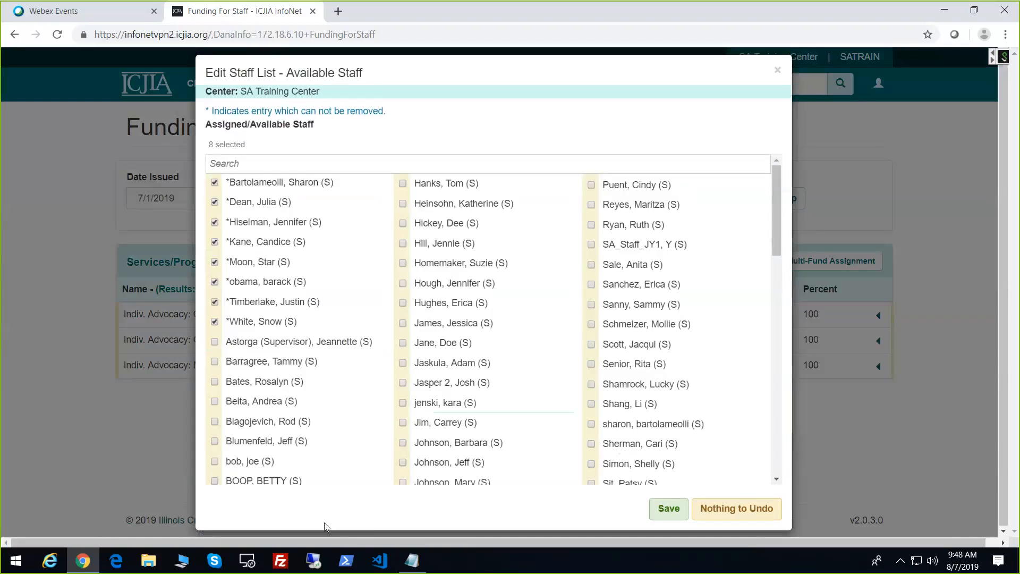
left_click_drag(778, 205, 769, 431)
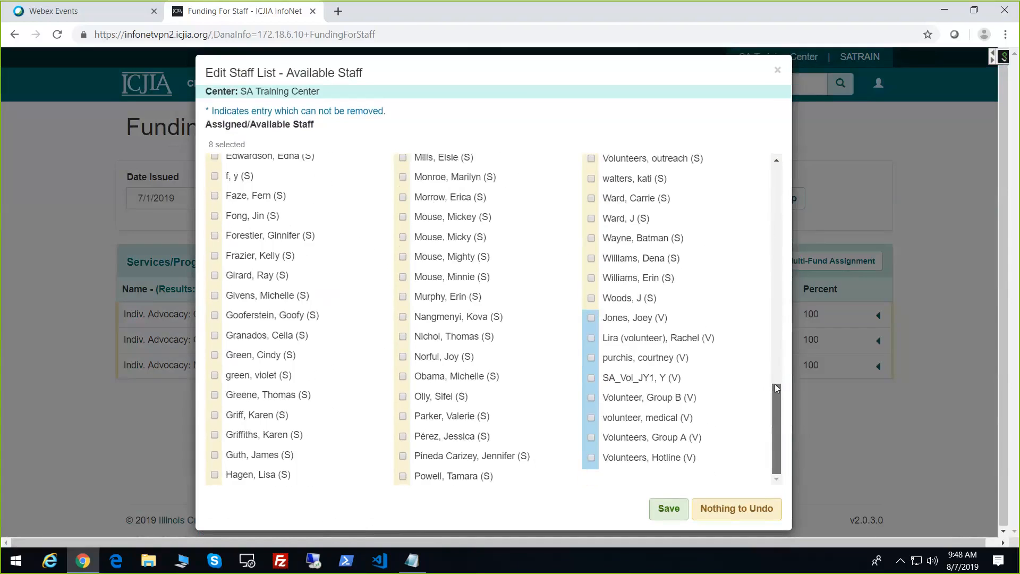
left_click_drag(775, 383, 775, 155)
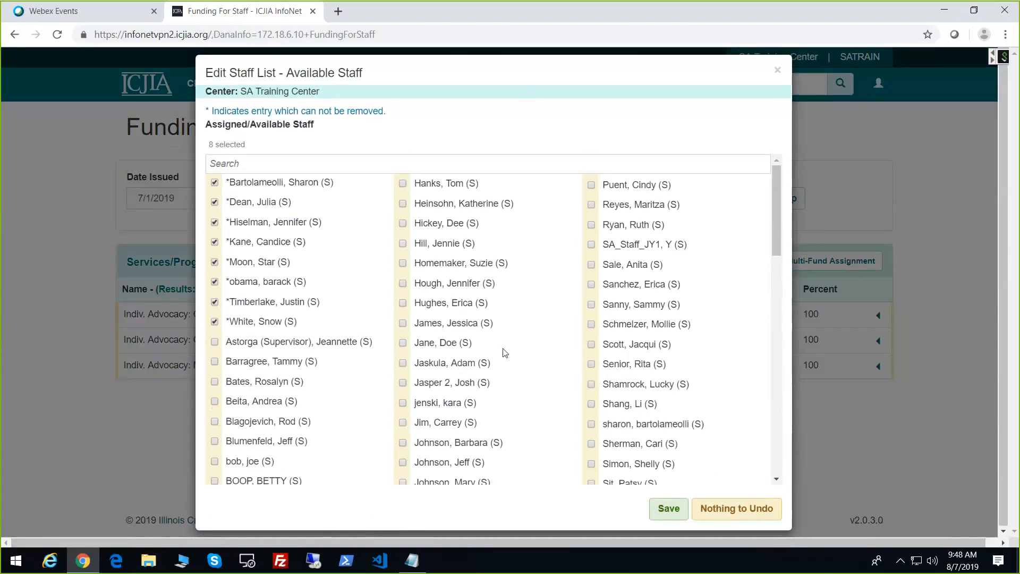
scroll(504, 352, "down", 2)
scroll(505, 352, "up", 2)
left_click(214, 322)
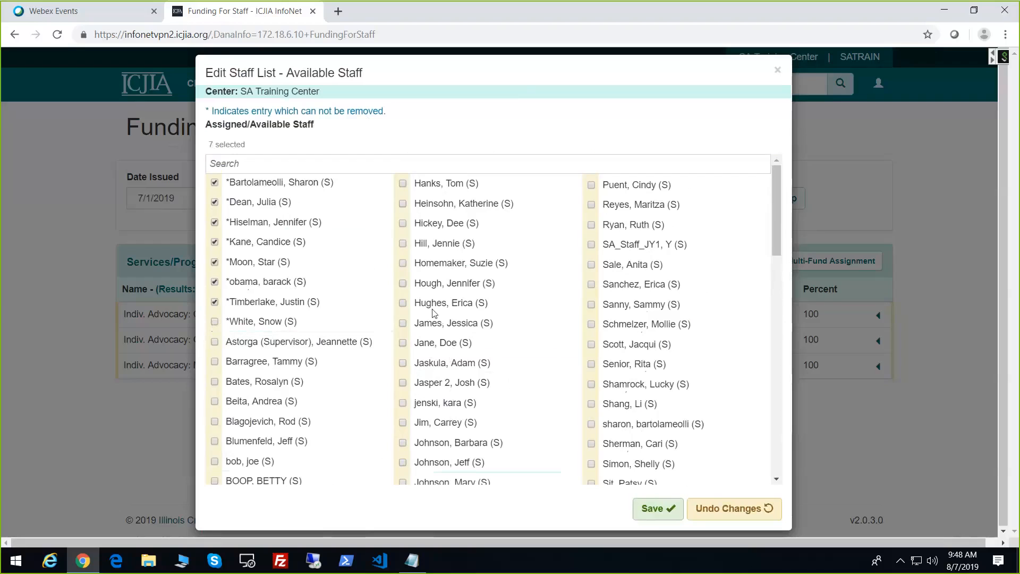
left_click(403, 303)
left_click(654, 510)
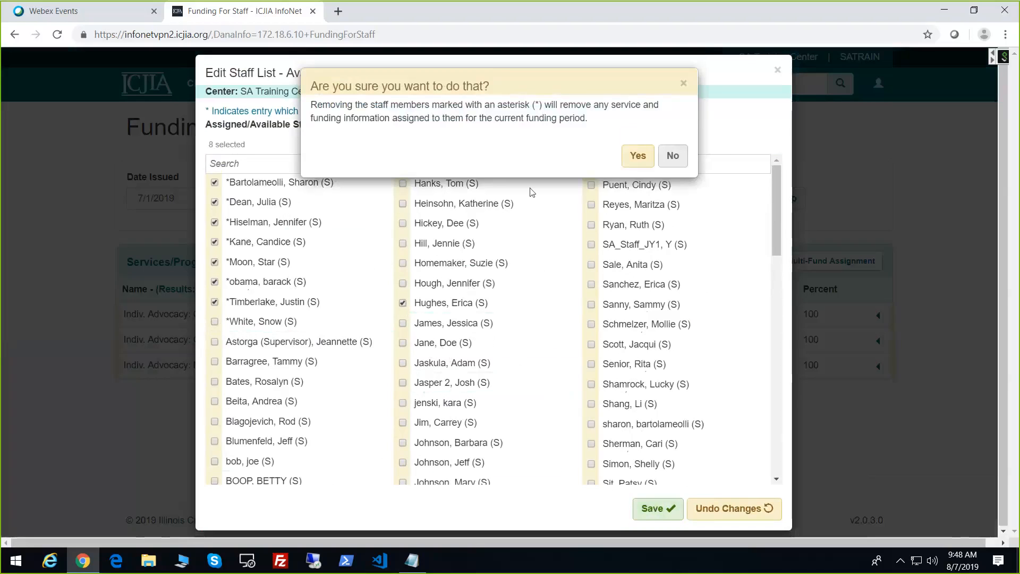
left_click(634, 158)
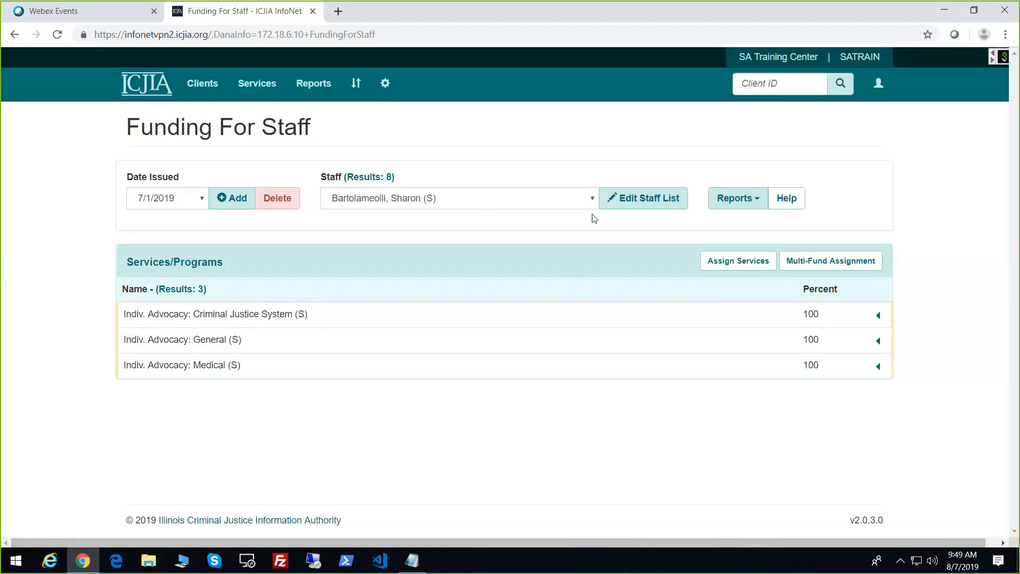
Step: Check the updated staff choices for 7/1/2019 and look through the assigned and available staff in the staff list editor
left_click(590, 199)
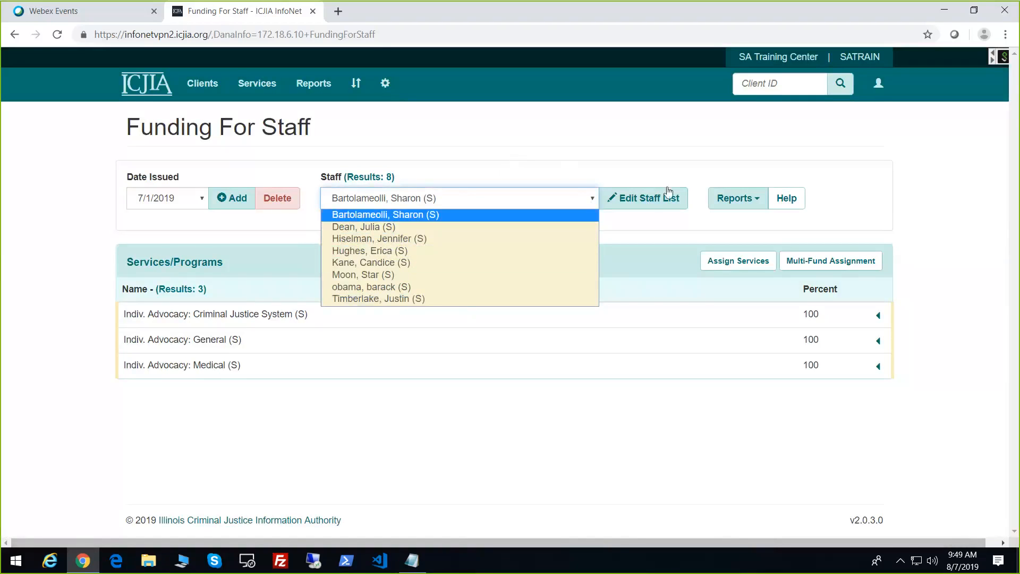
left_click(648, 166)
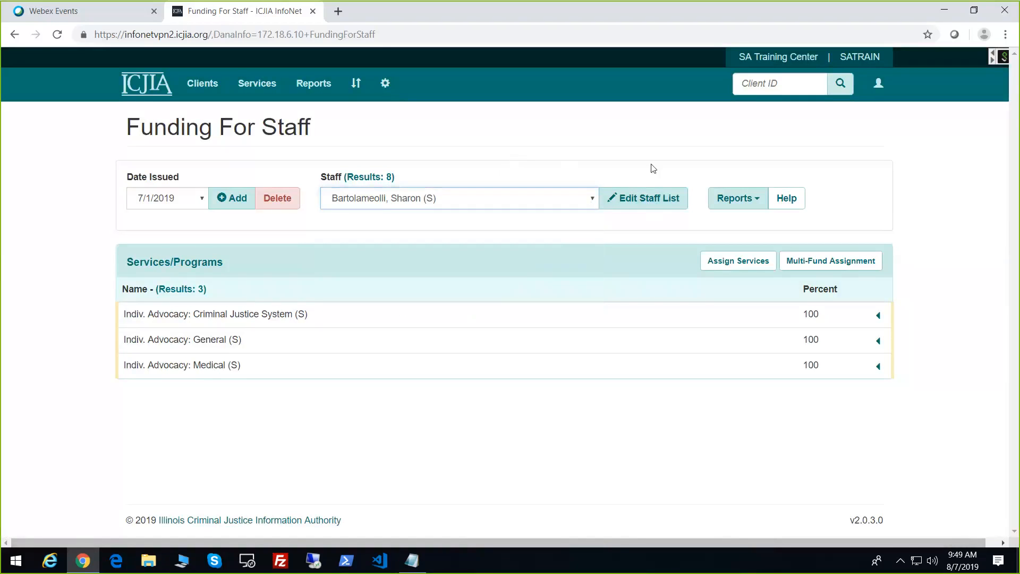
left_click(631, 201)
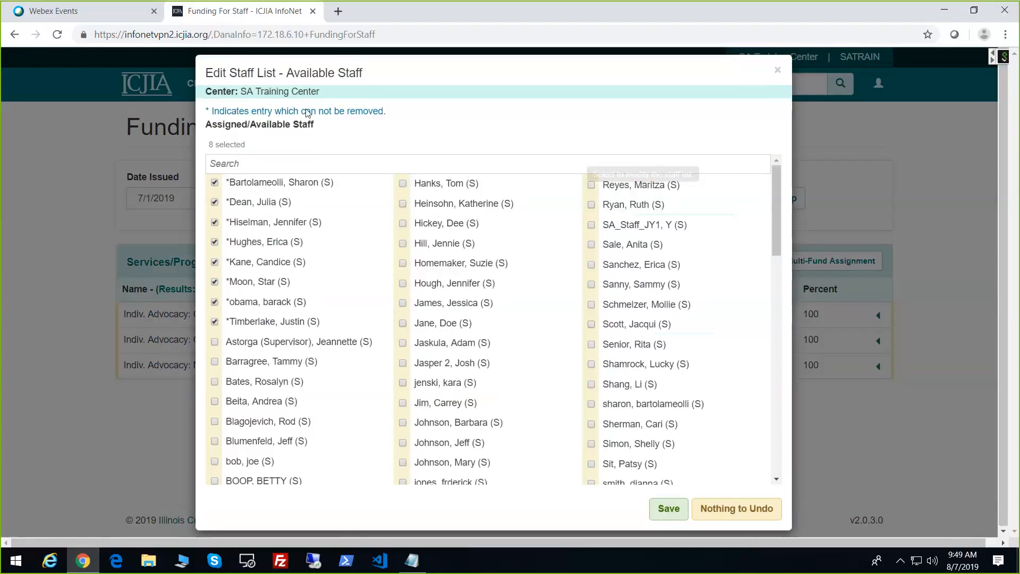
scroll(474, 361, "down", 2)
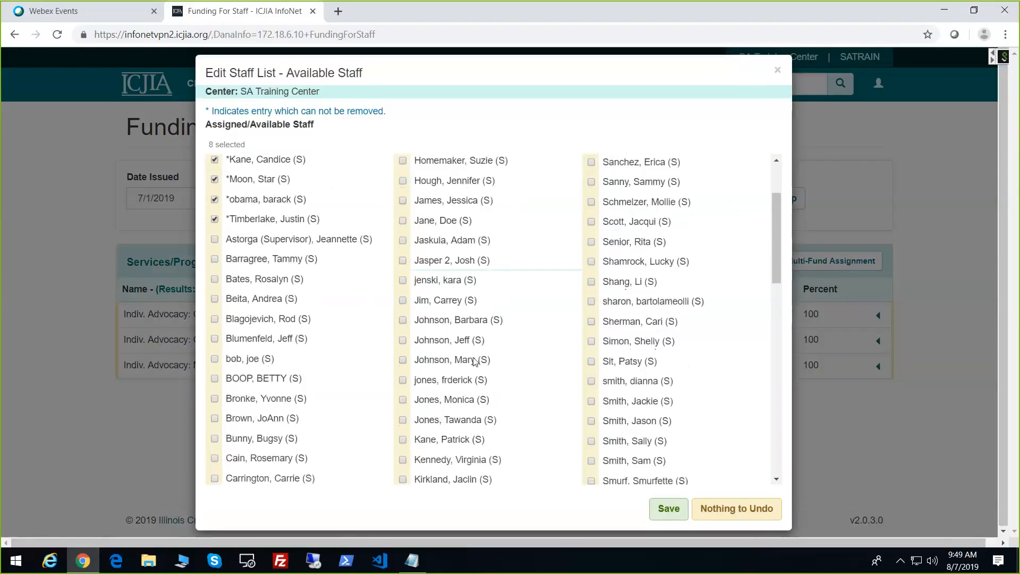
scroll(474, 361, "down", 5)
scroll(474, 361, "up", 7)
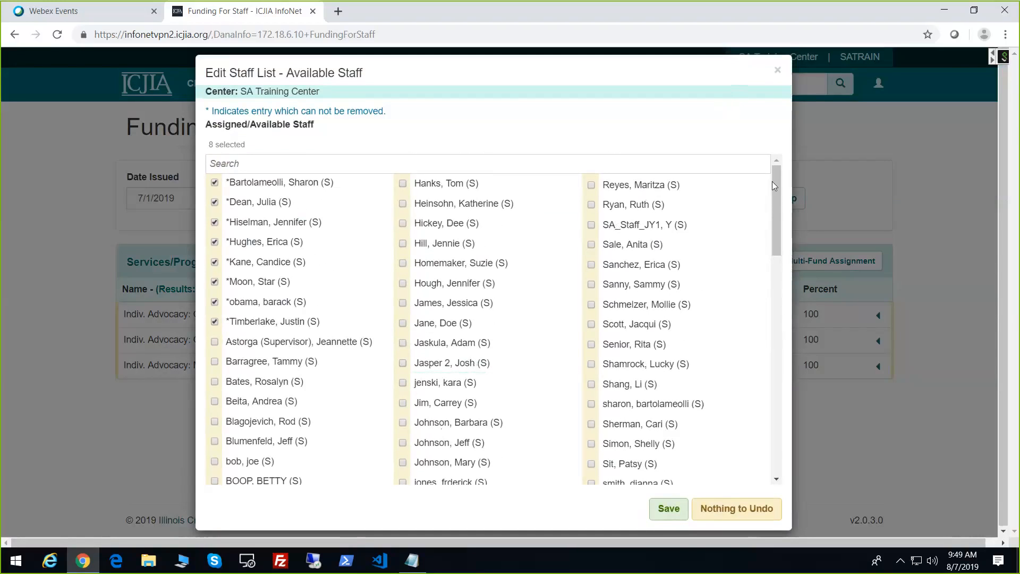
Step: Reopen the 7/1/2019 staff list editor, look through the available staff down to the volunteers, and close it without changes
mouse_move(772, 181)
left_mouse_down()
mouse_move(776, 228)
mouse_move(780, 169)
left_mouse_up()
left_click(777, 71)
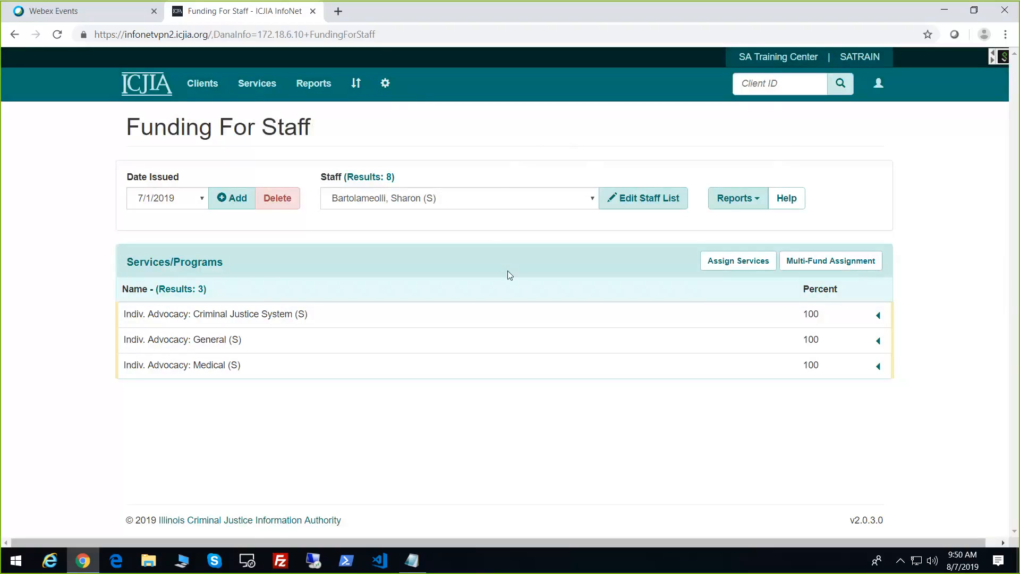
left_click(637, 203)
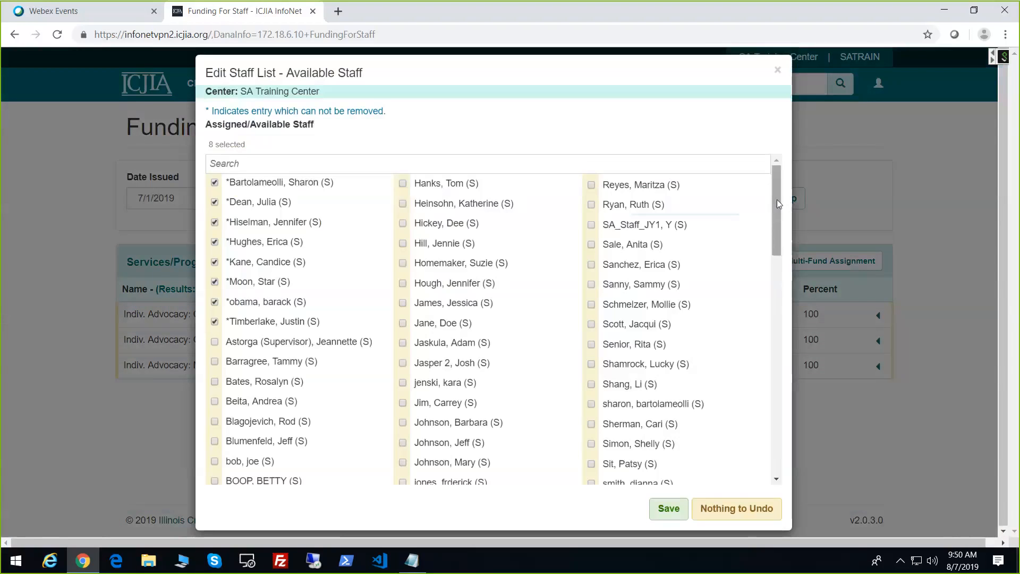
mouse_move(777, 199)
left_mouse_down()
mouse_move(777, 211)
mouse_move(775, 194)
left_mouse_up()
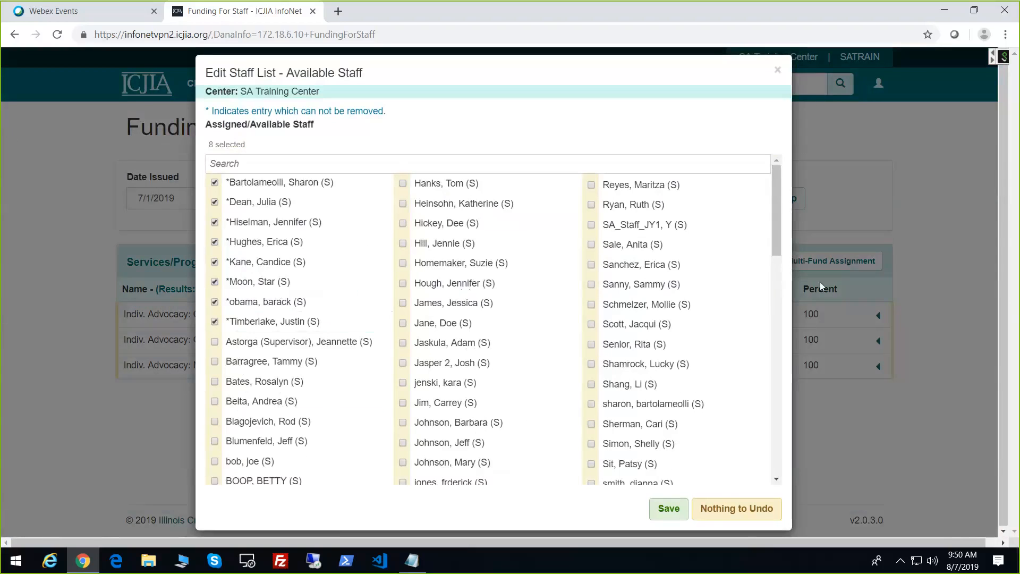
left_click_drag(778, 192, 758, 424)
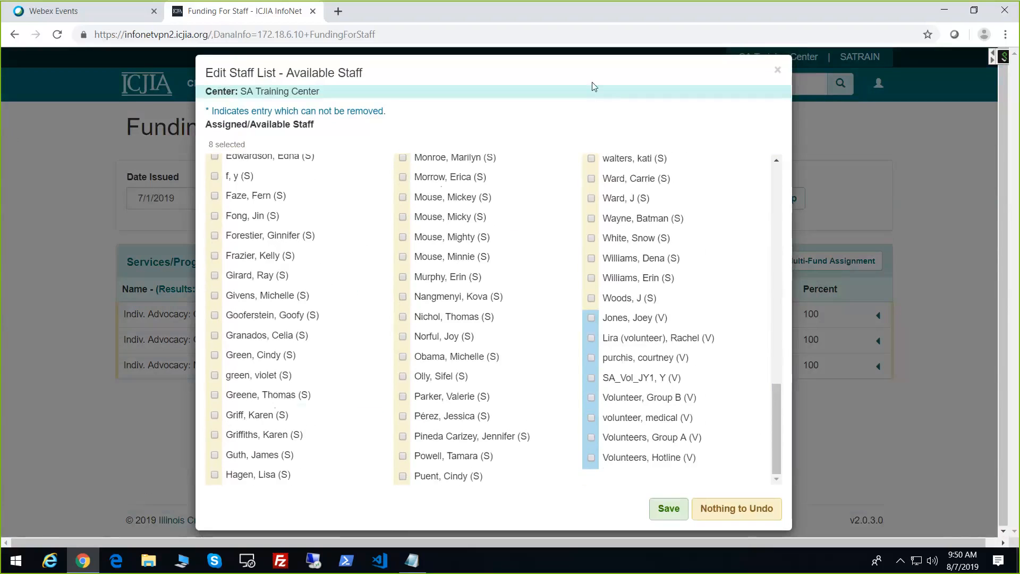
left_click(777, 72)
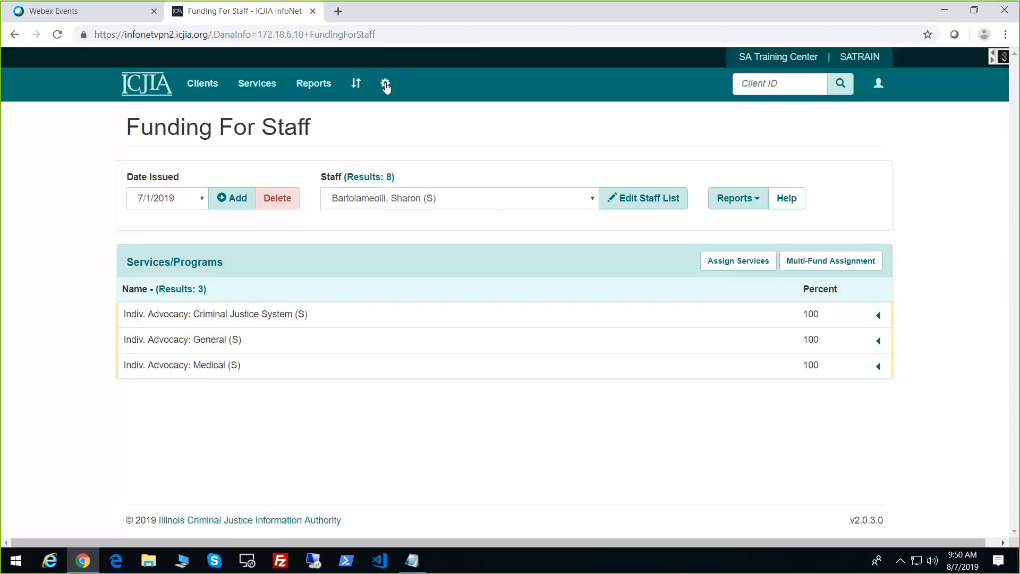
Step: Search Personnel Information by the missing staff member's first name and check the employment start date
left_click(385, 85)
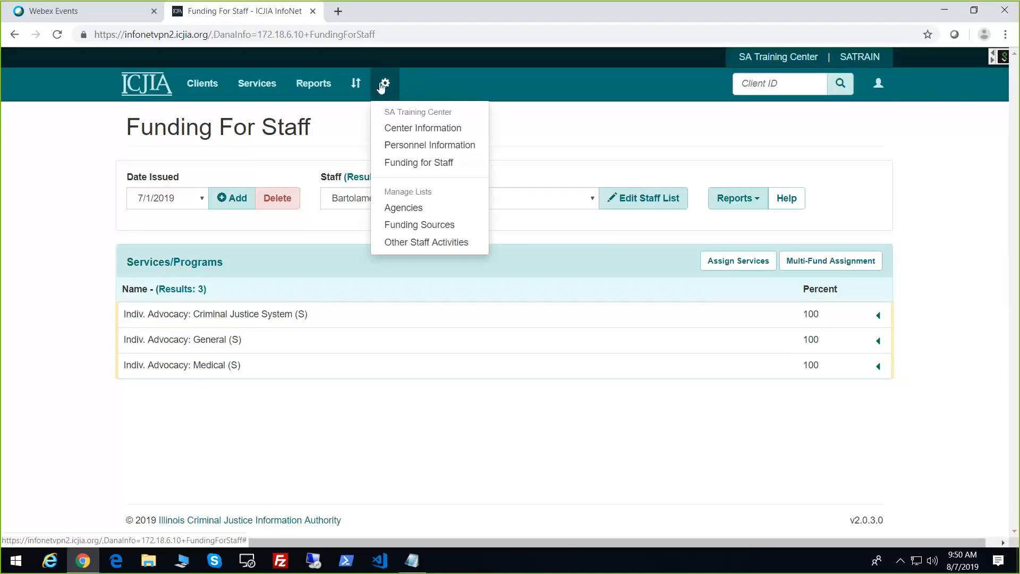
left_click(407, 150)
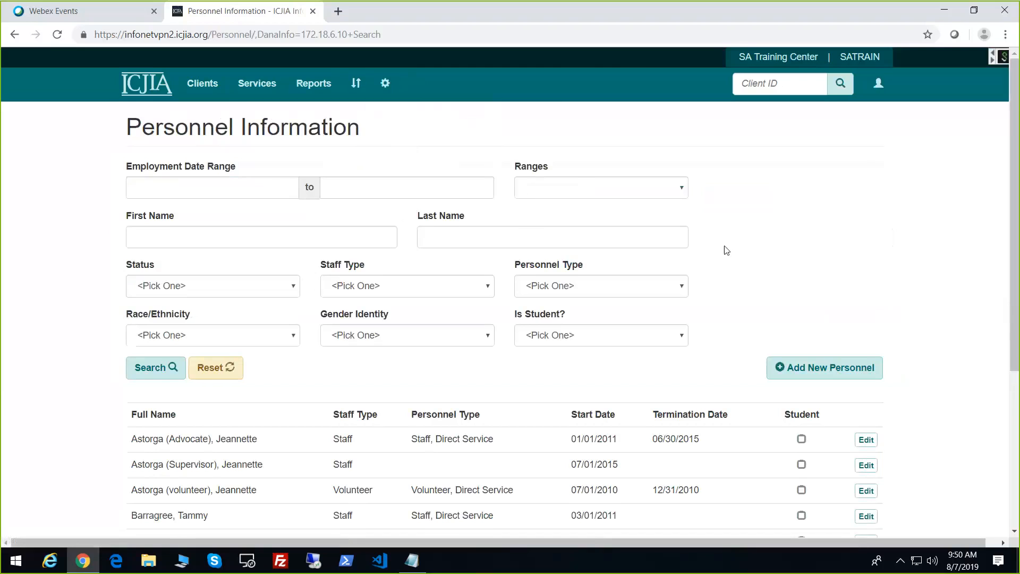
left_click(172, 239)
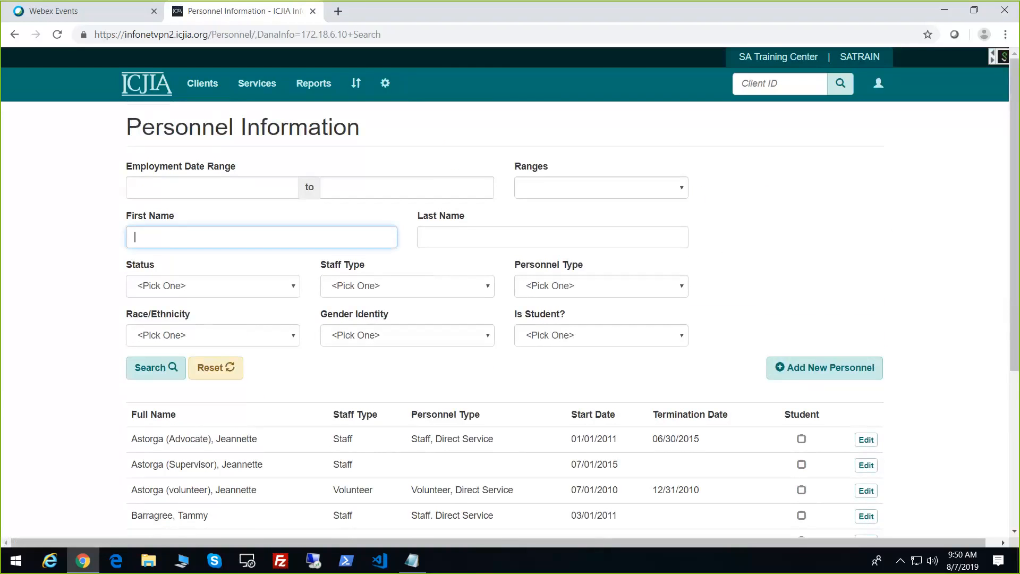
type("karl")
left_click(153, 376)
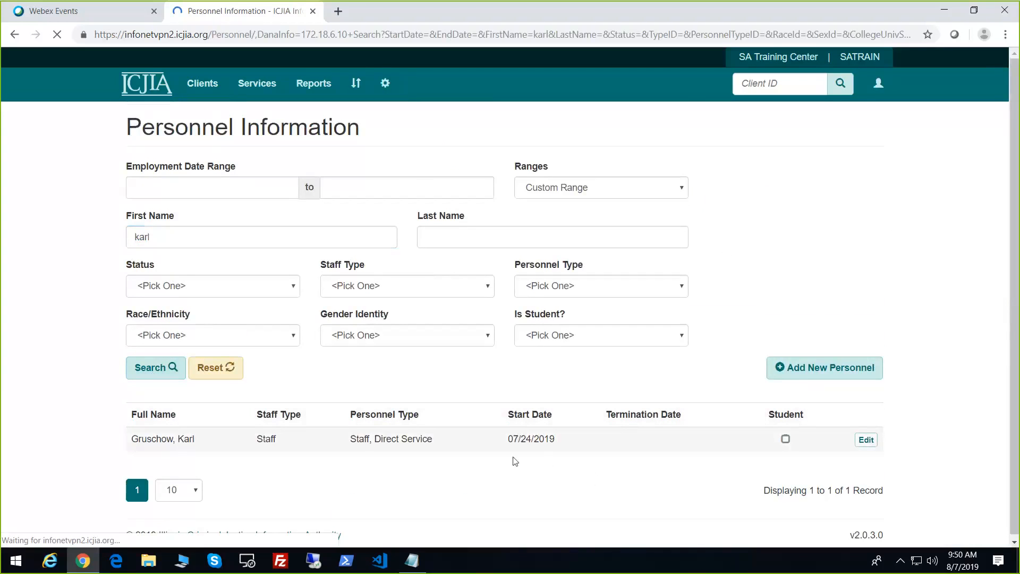
left_click_drag(509, 439, 555, 439)
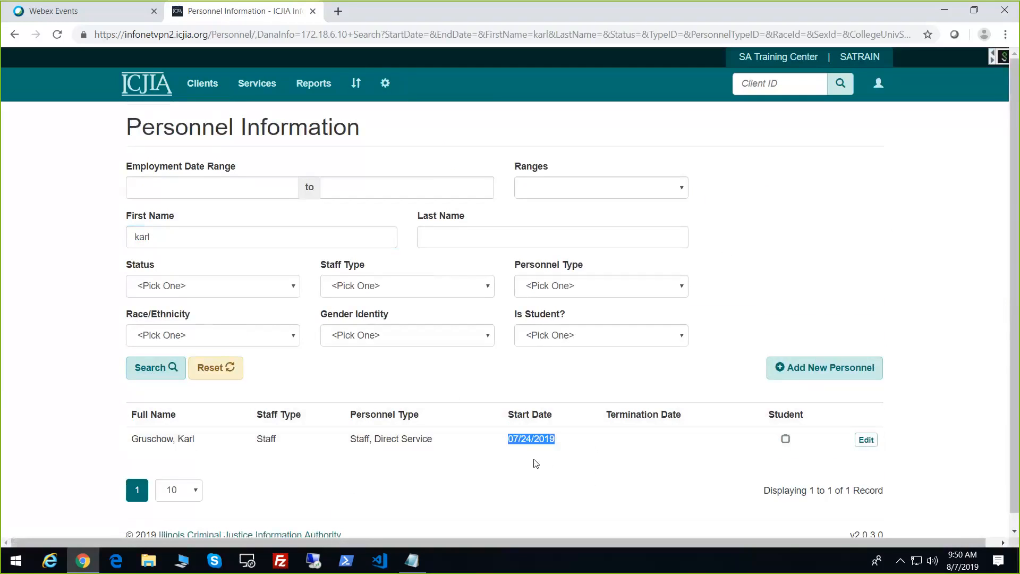
left_click(412, 420)
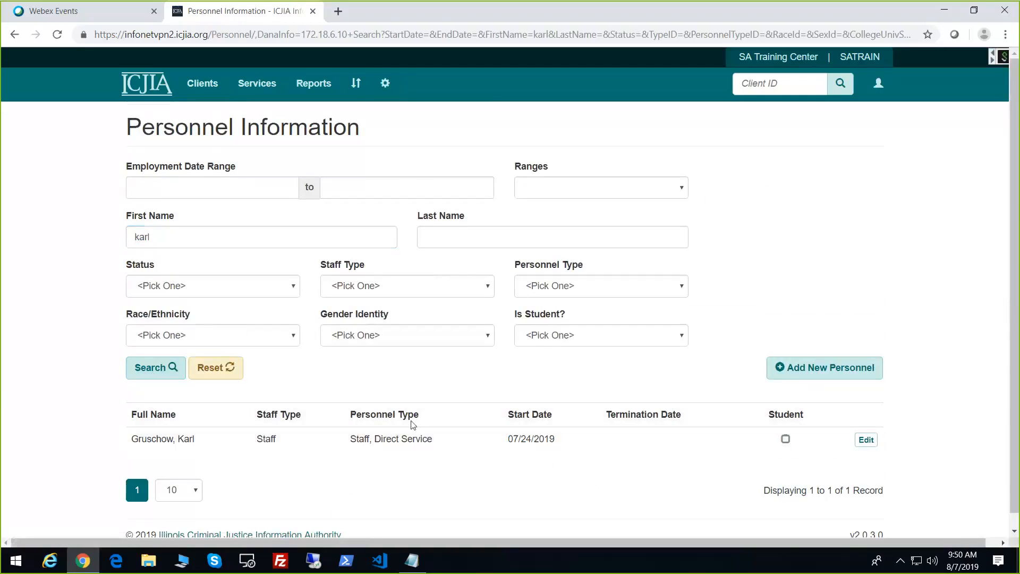
Step: Return to Funding for Staff and select the fourth staff member assigned to the 7/1/2019 issue date
left_click(385, 82)
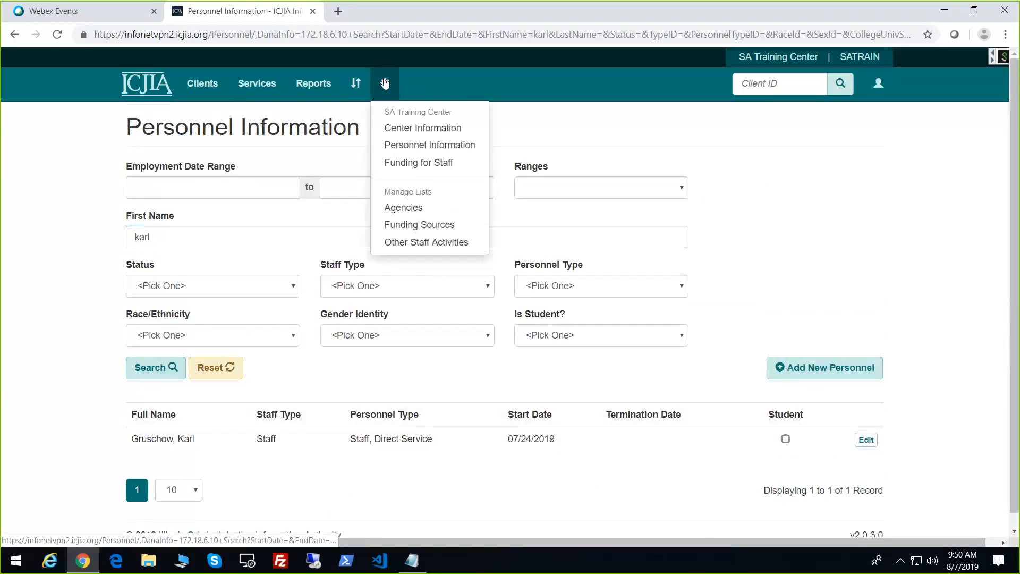
left_click(413, 164)
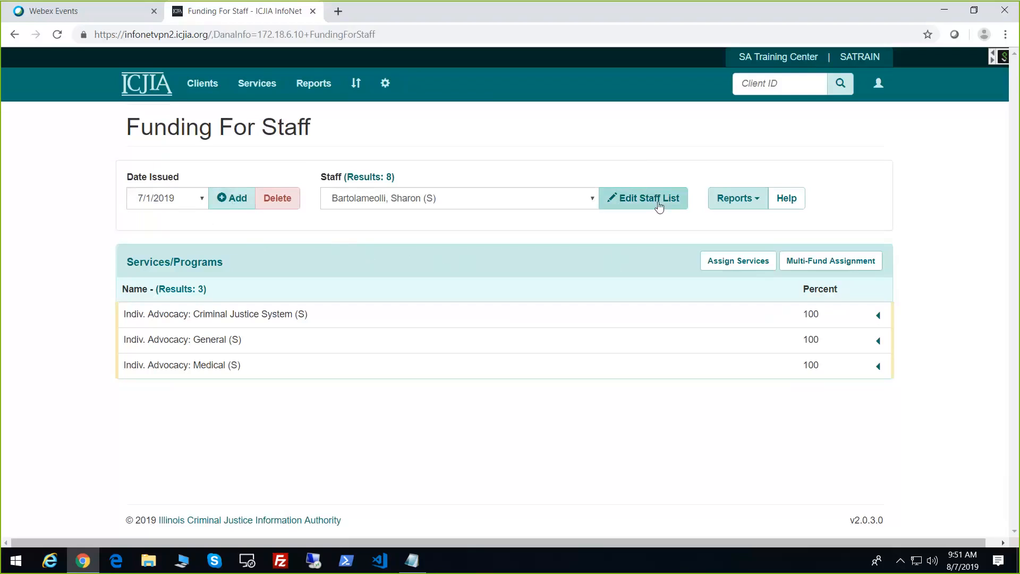
left_click(593, 202)
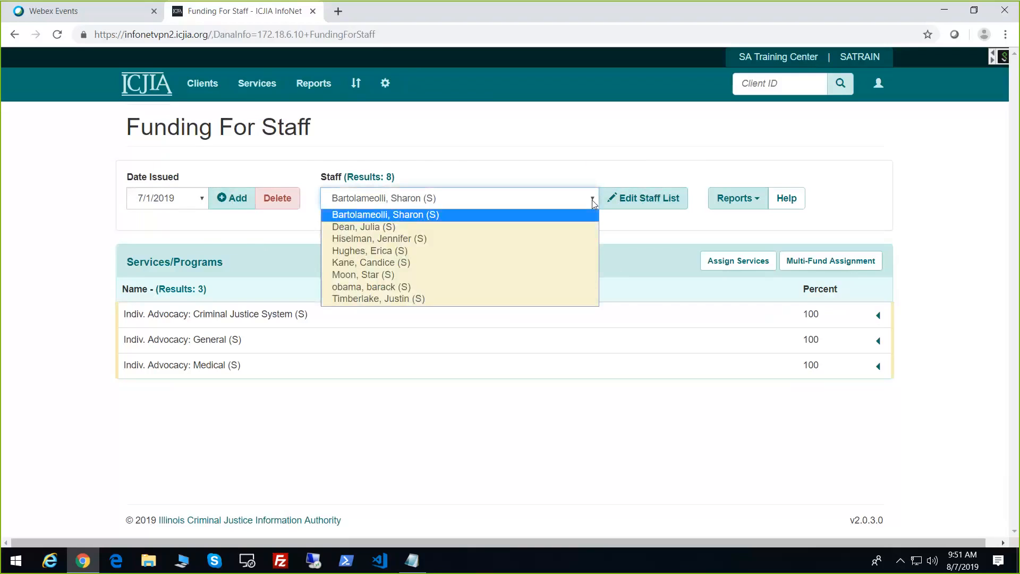
left_click(367, 250)
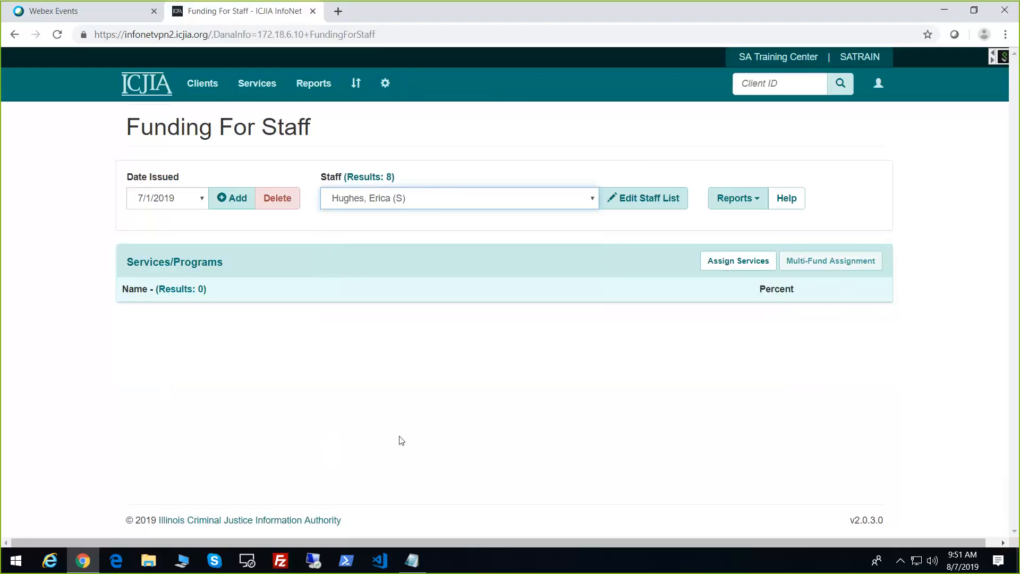
Step: Assign the four Counseling services, Awareness Promotion, Information and Referral, and Anonymous Crisis Intervention to the selected staff member and save
left_click(739, 261)
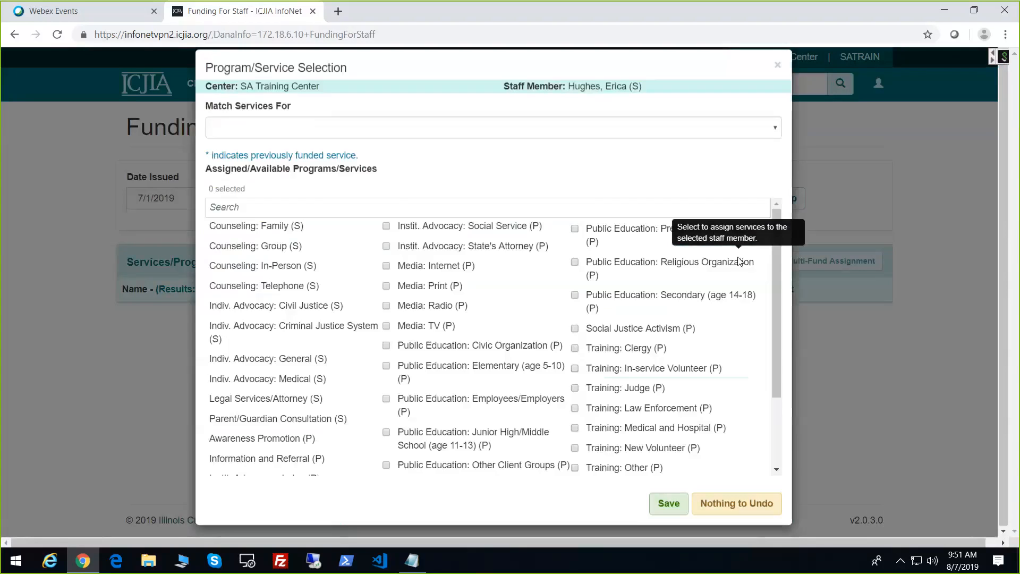
mouse_move(774, 234)
left_mouse_down()
mouse_move(775, 341)
mouse_move(772, 221)
left_mouse_up()
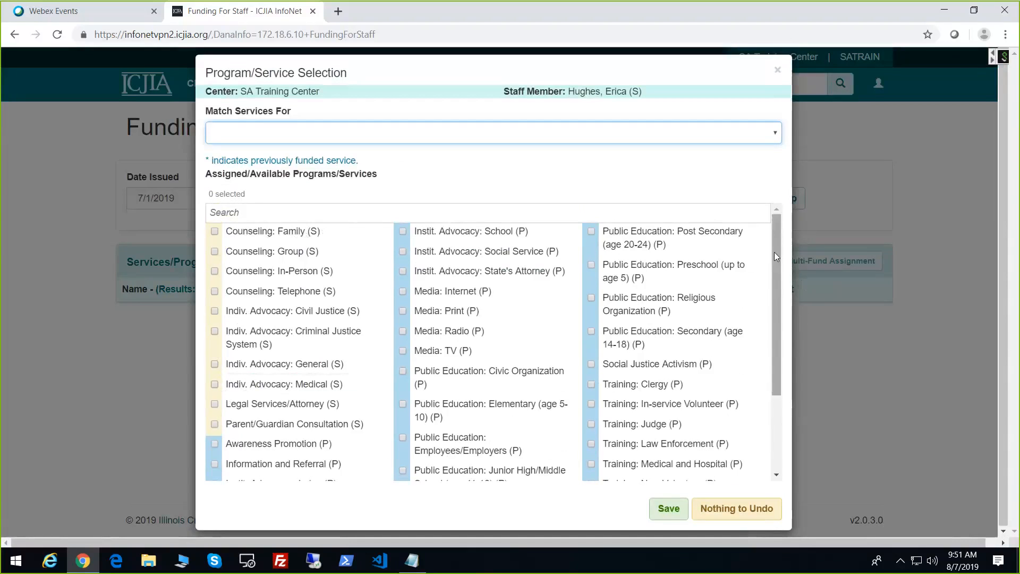
scroll(774, 253, "down", 2)
left_click_drag(774, 274, 778, 328)
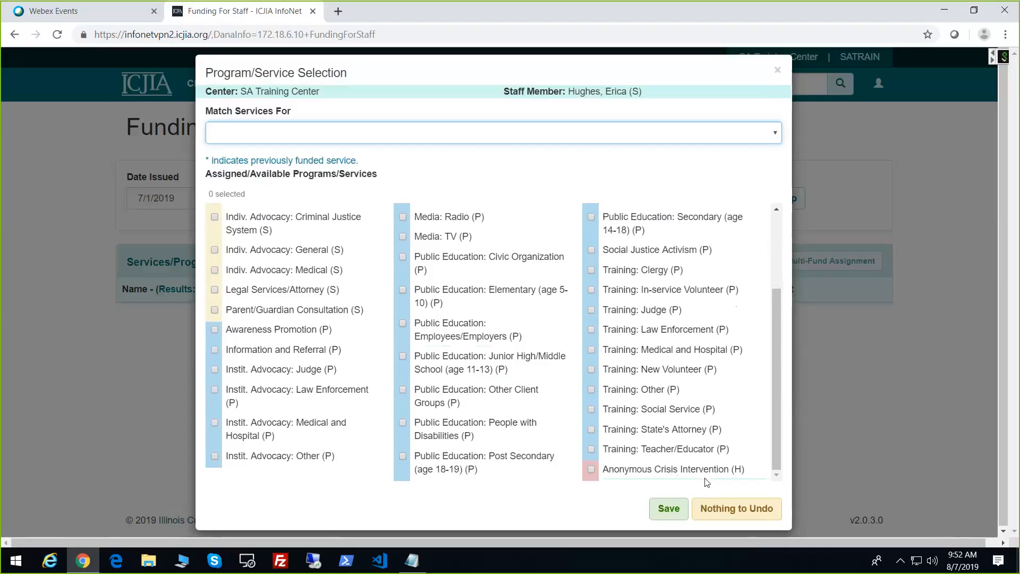
left_click_drag(776, 456, 779, 344)
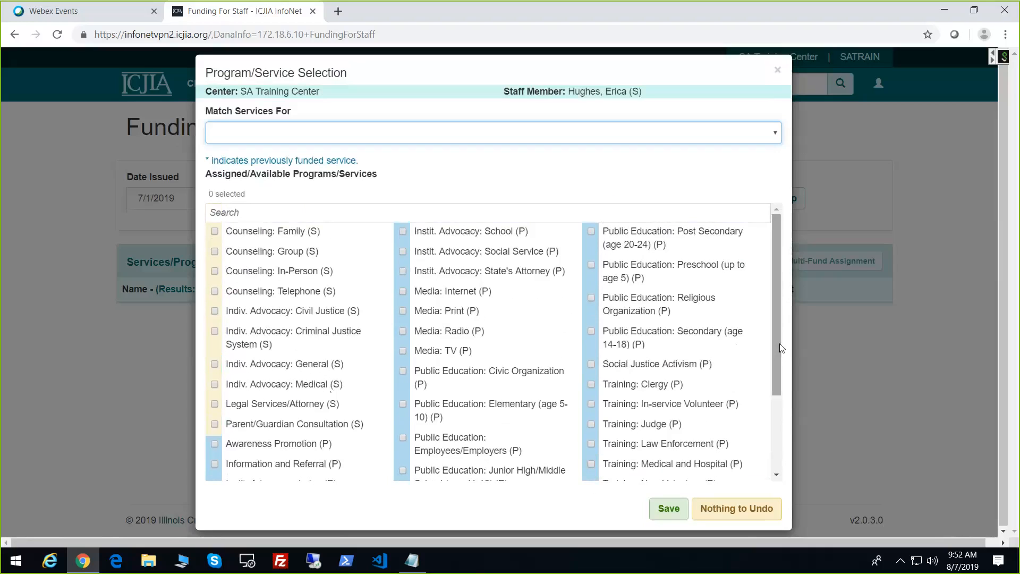
left_click(214, 231)
left_click(215, 251)
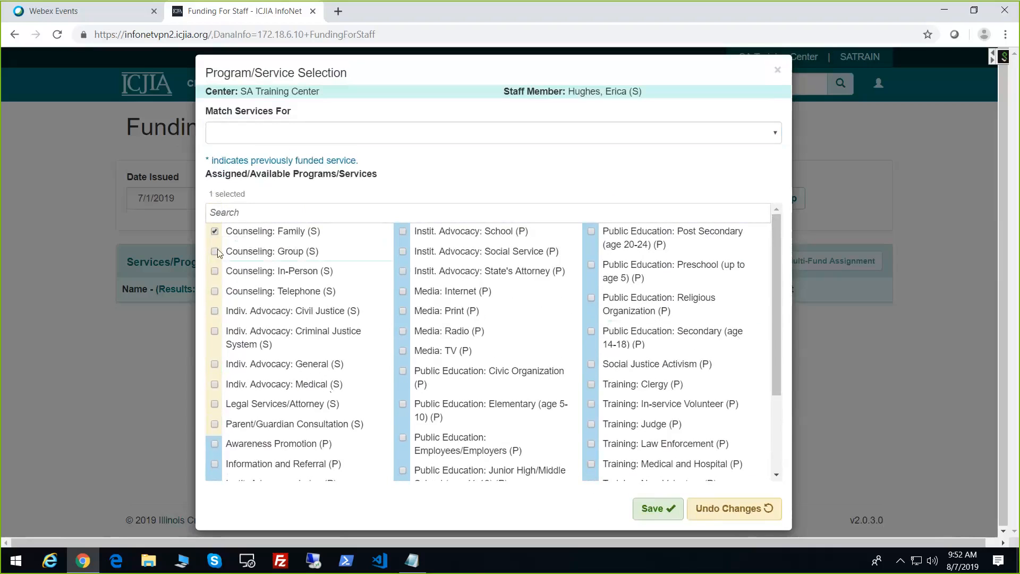
left_click(214, 271)
left_click(215, 291)
scroll(276, 332, "down", 2)
left_click(215, 329)
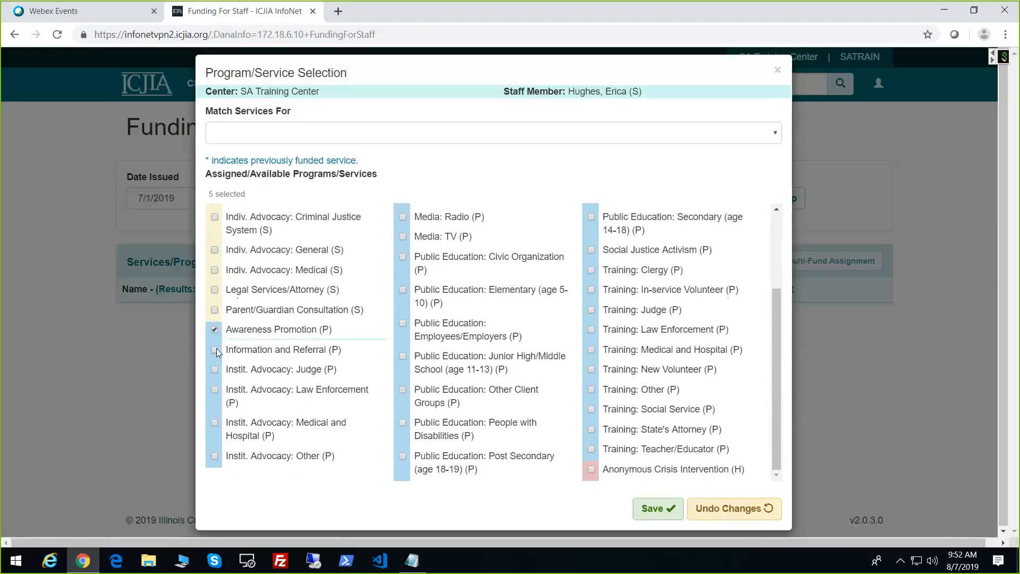
left_click(591, 470)
left_click(649, 510)
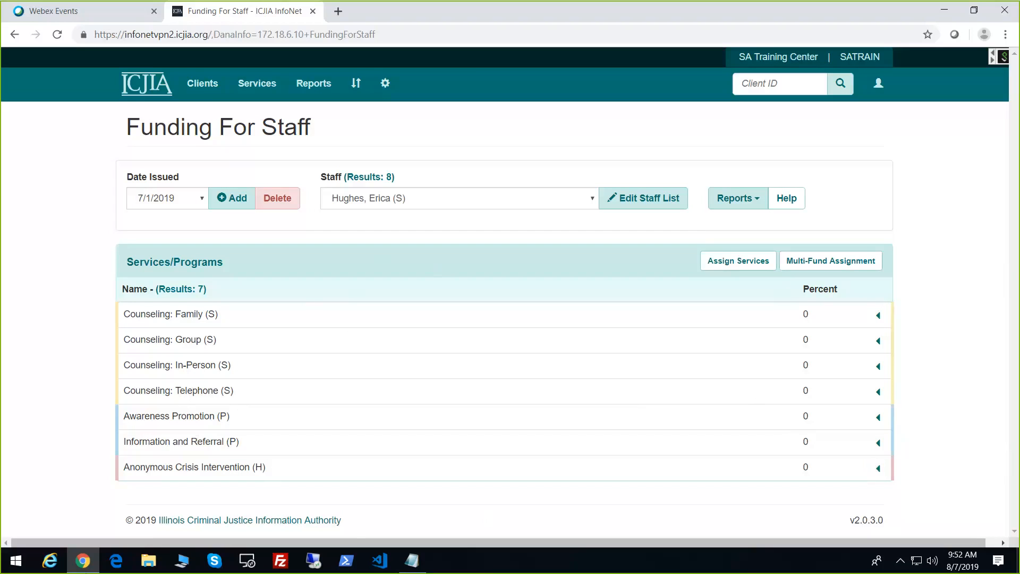
Step: Choose United Way as a funding source for Anonymous Crisis Intervention and set its share to 75 percent
left_click(873, 468)
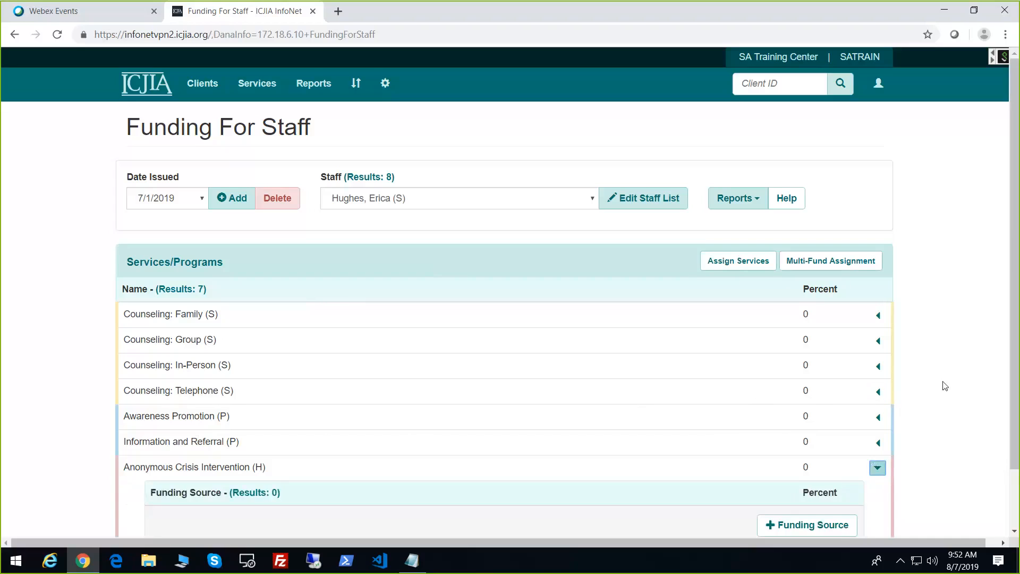
scroll(944, 386, "down", 2)
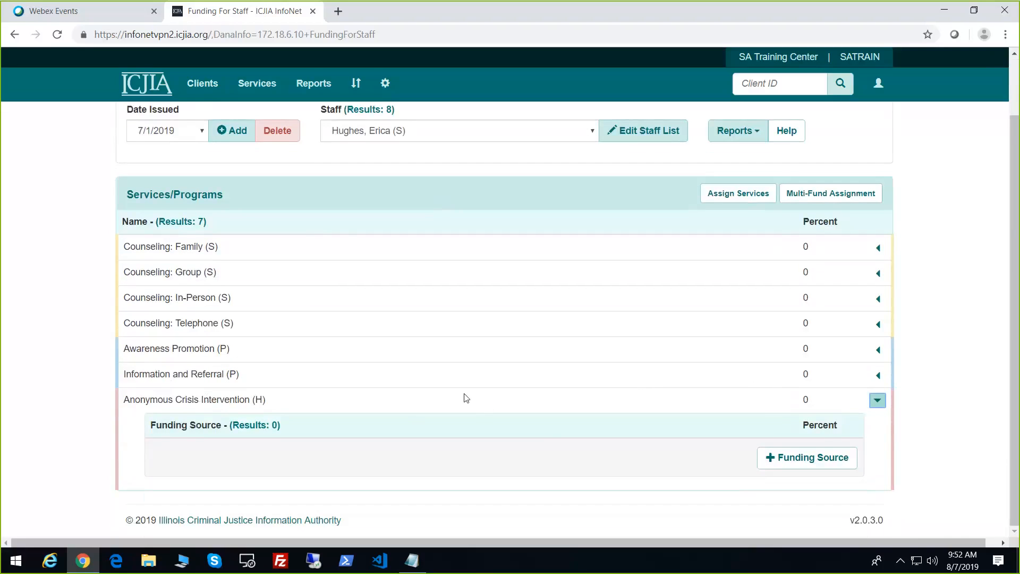
left_click(810, 460)
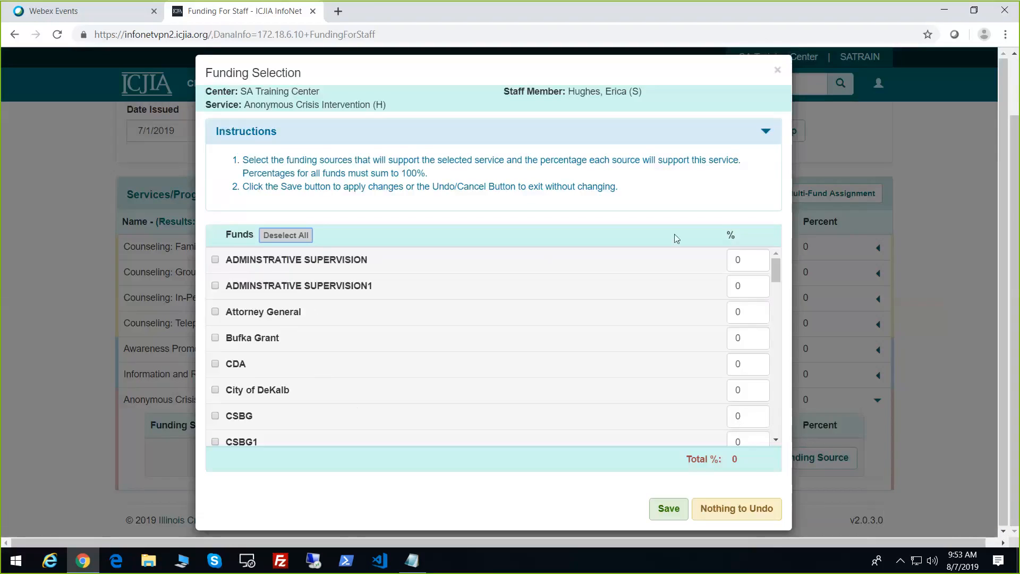
left_click_drag(774, 263, 776, 389)
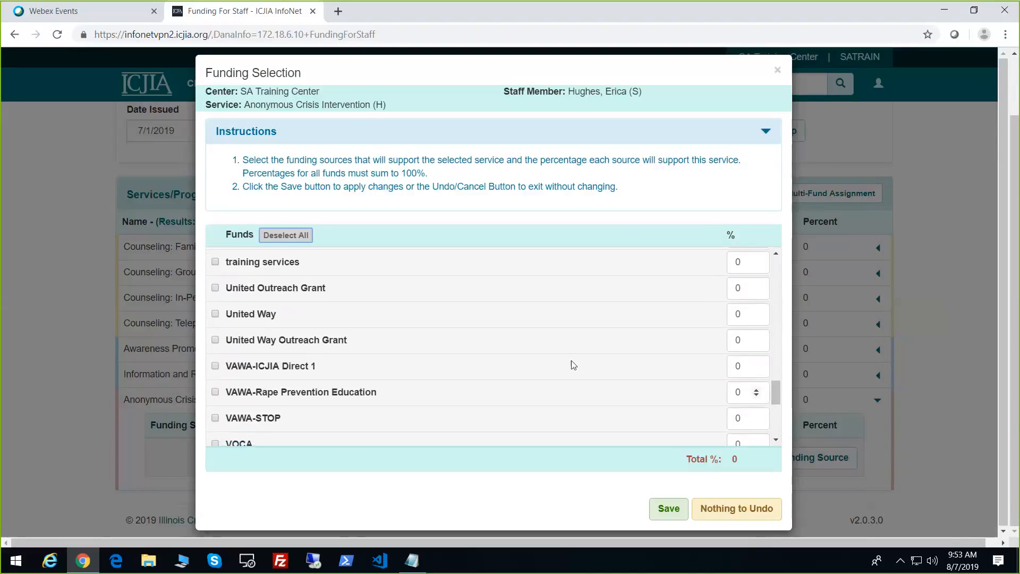
left_click(215, 314)
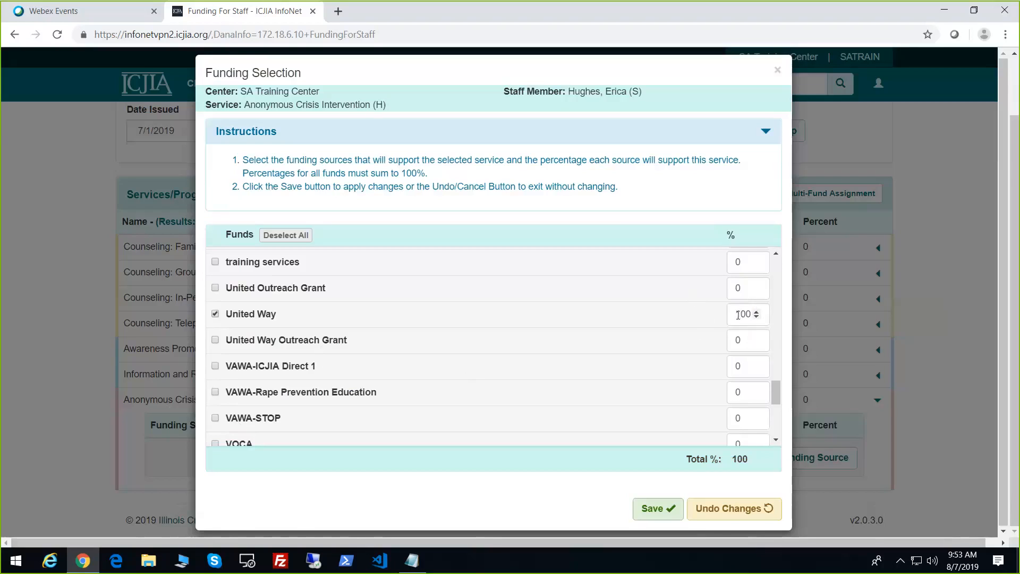
left_click_drag(736, 314, 752, 309)
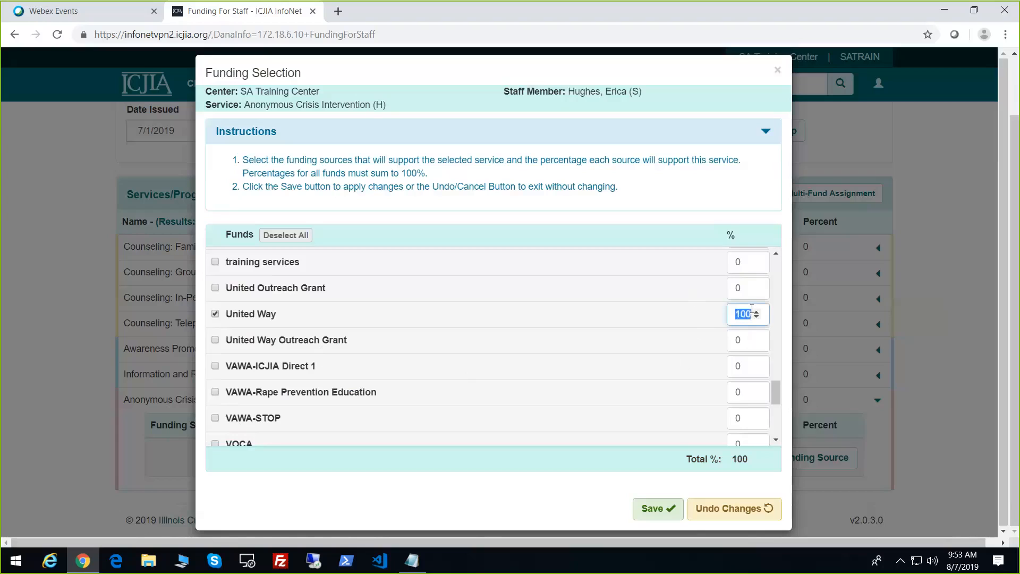
type("75")
left_click(676, 317)
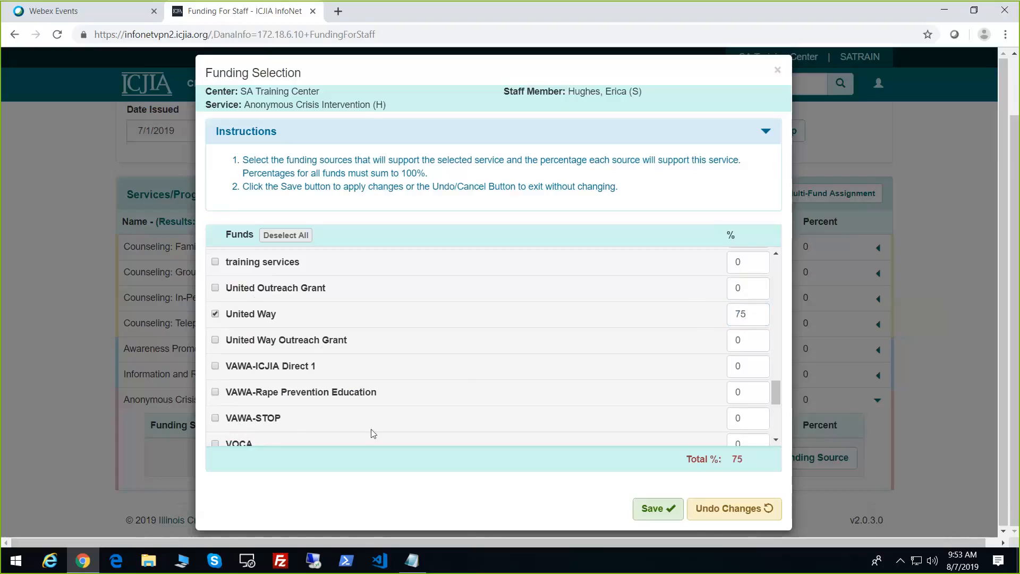
Step: Add VAWA-STOP as a funding source for the remaining 25 percent and save the funding selection
left_click(215, 418)
left_click_drag(774, 391, 776, 400)
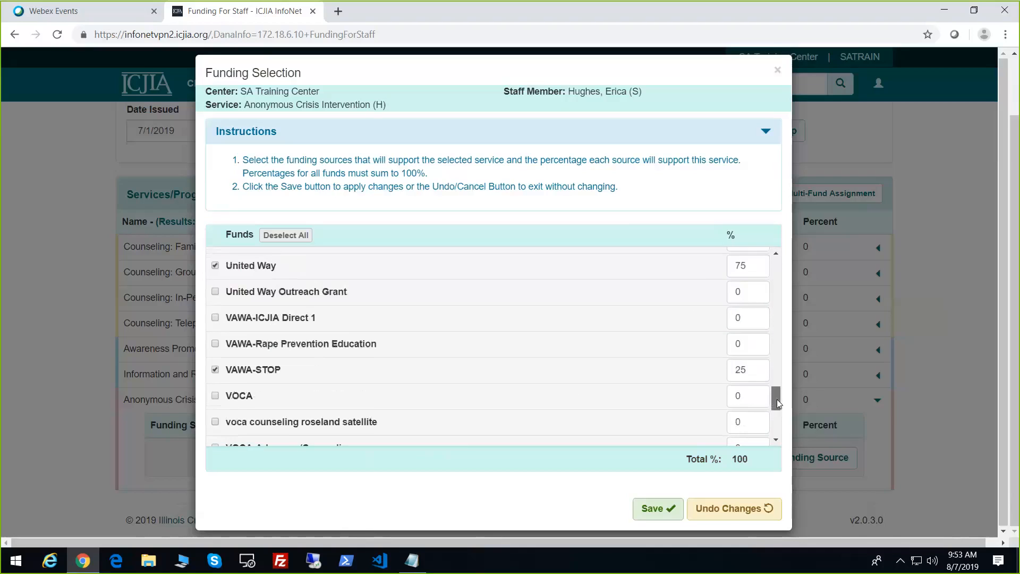
left_click(656, 509)
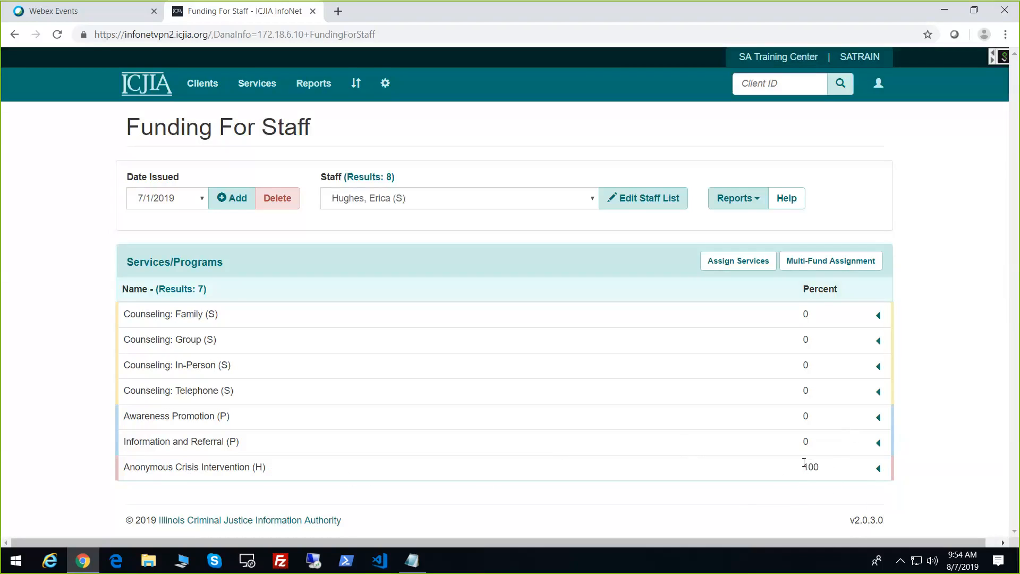
Step: Expand Anonymous Crisis Intervention and review its funding sources and percentages among the assigned services
left_click(877, 468)
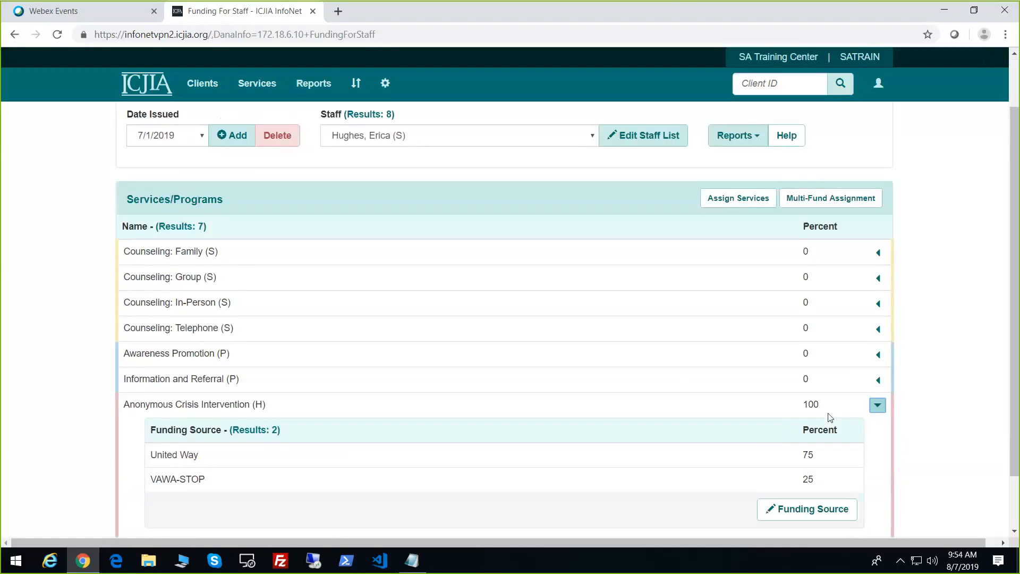
scroll(829, 418, "down", 3)
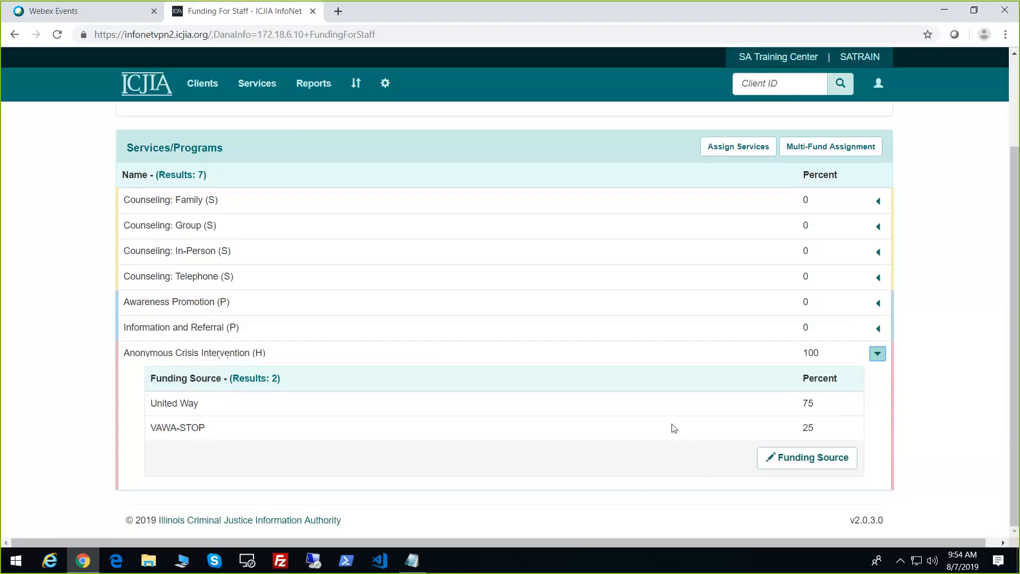
scroll(667, 428, "up", 2)
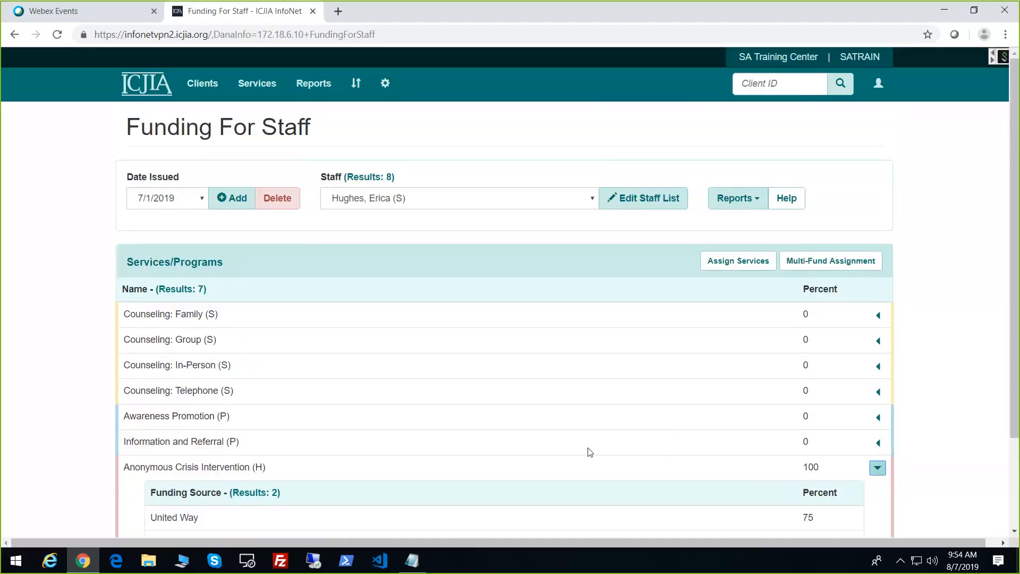
scroll(588, 450, "down", 2)
scroll(588, 449, "up", 1)
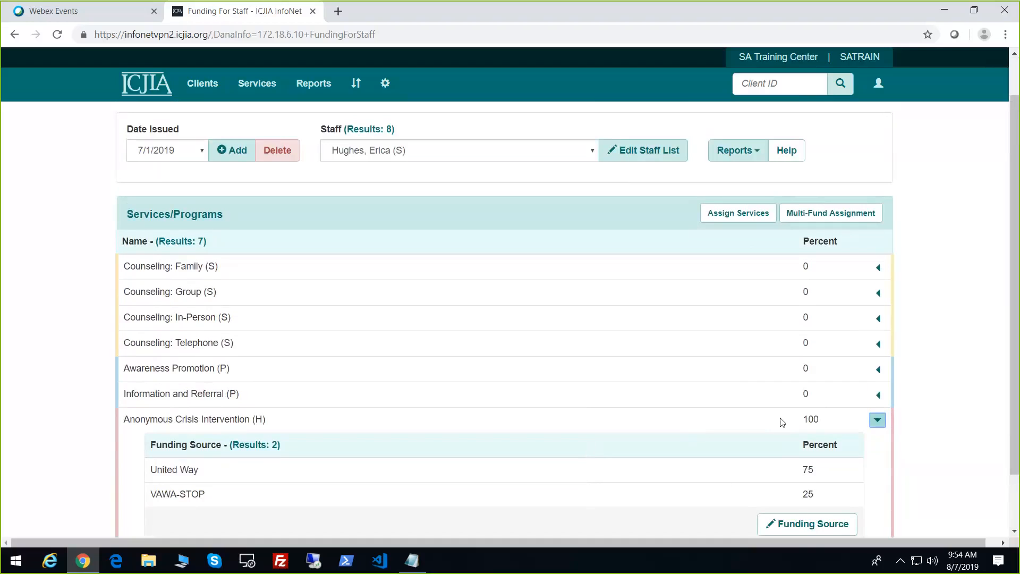
Step: Start a multi-fund assignment for the selected staff member and include Counseling: Family, Group, In-Person and Telephone
scroll(743, 376, "up", 1)
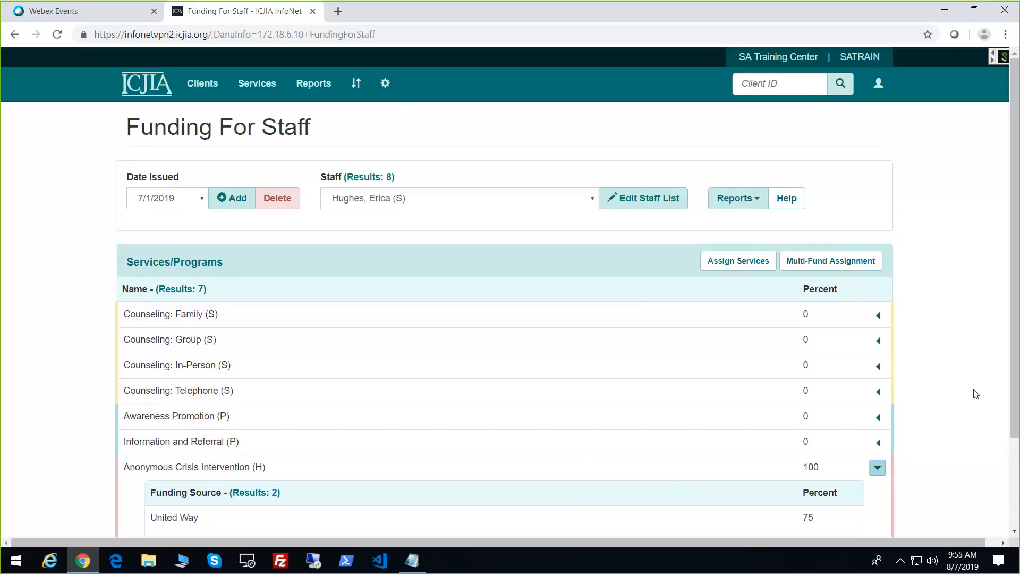
left_click(826, 260)
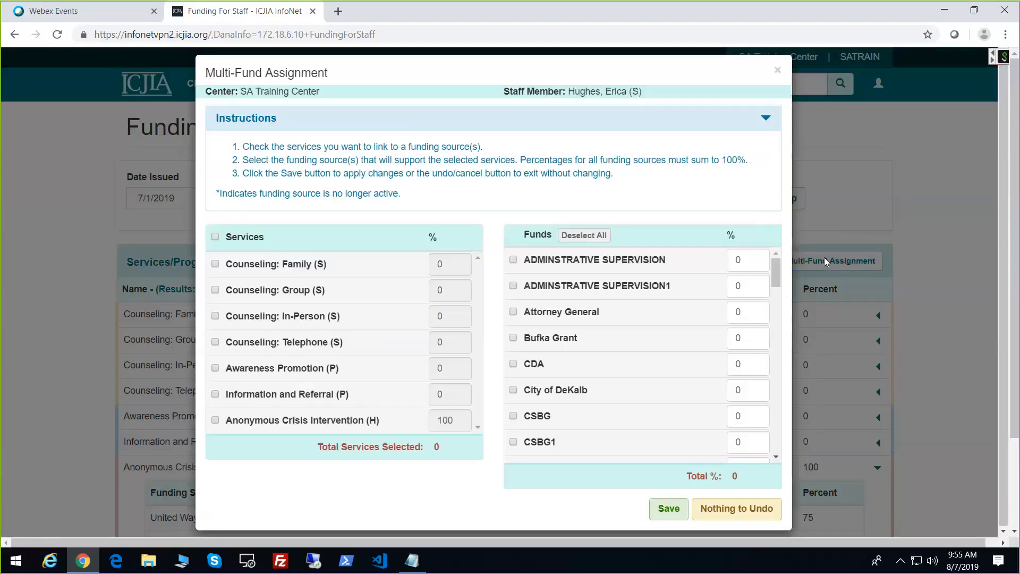
left_click(217, 265)
left_click(215, 291)
left_click(216, 316)
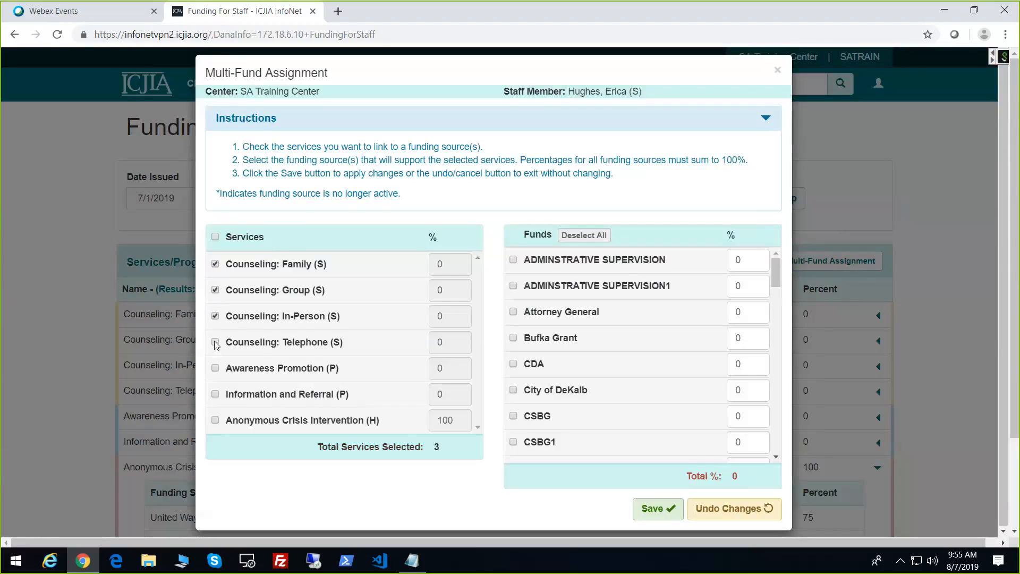
left_click(216, 342)
Step: Fund the selected counseling services 100 percent from VOCA-Advocacy/Counseling and save the assignment
left_click_drag(779, 271, 769, 419)
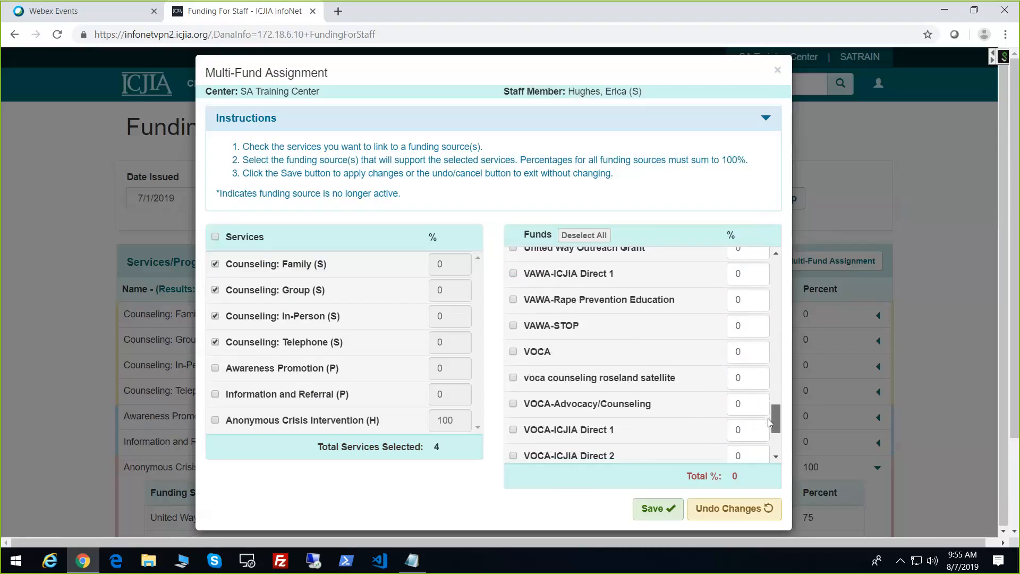
left_click(513, 400)
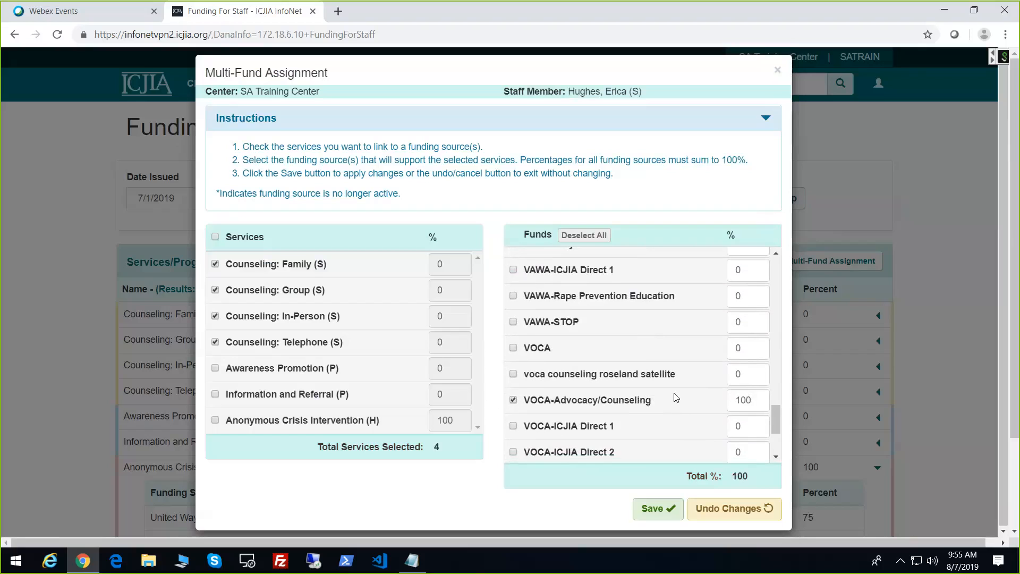
scroll(675, 398, "down", 1)
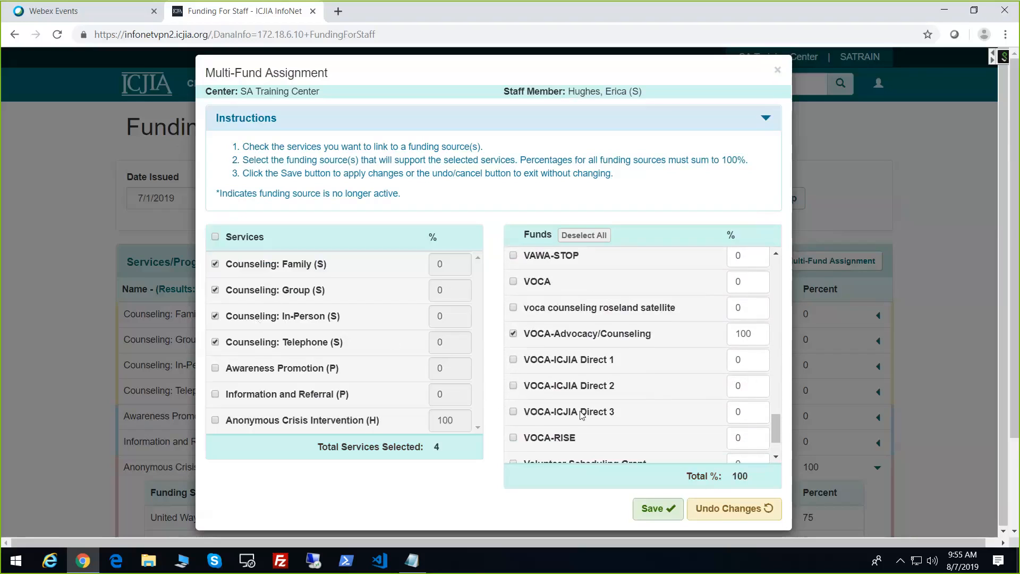
scroll(579, 417, "down", 2)
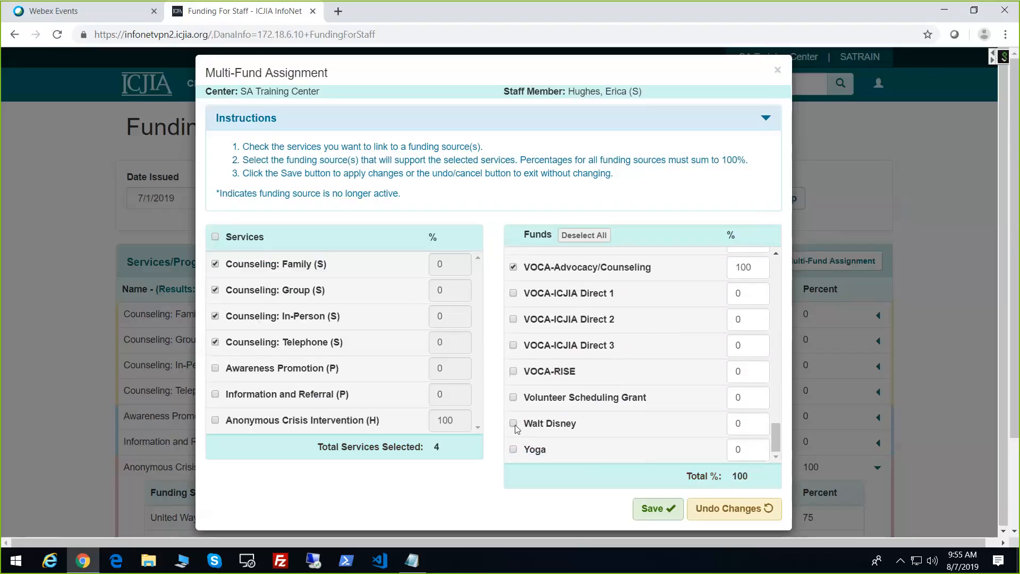
left_click(648, 508)
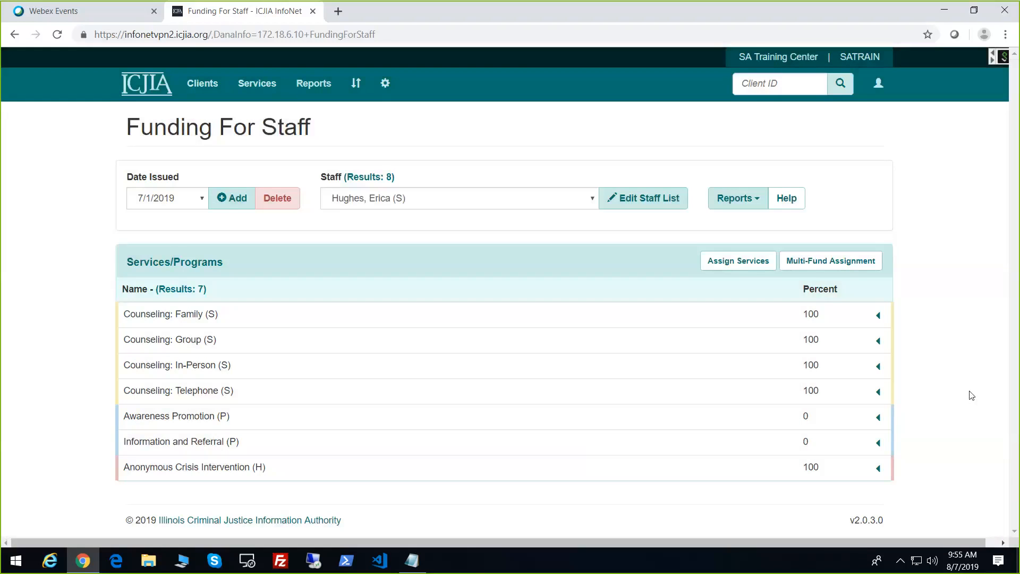
Step: Expand Counseling: Family, Group and In-Person and check the funding source and percentage of each
left_click(877, 315)
scroll(906, 319, "down", 2)
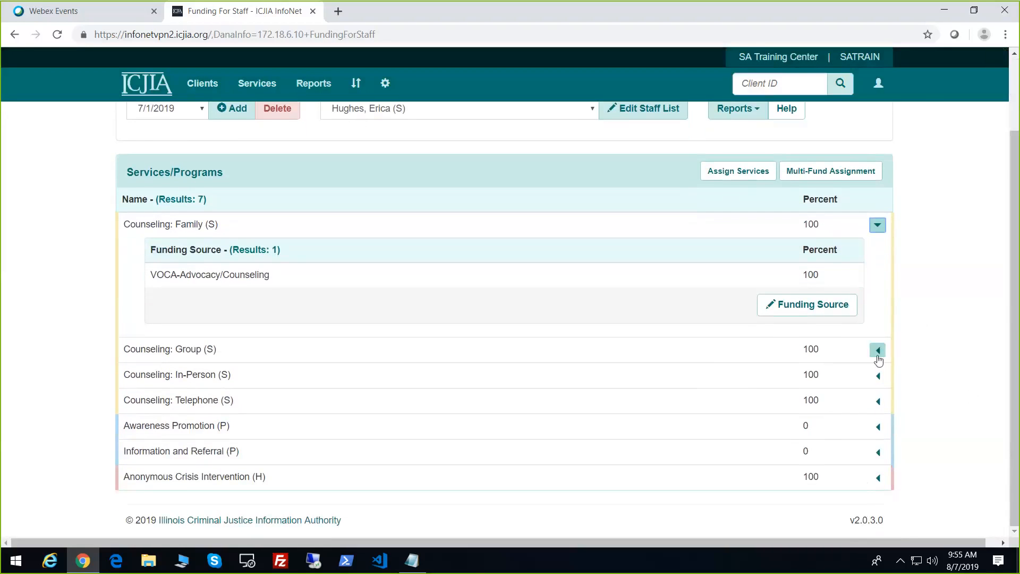
left_click(878, 349)
scroll(919, 396, "down", 1)
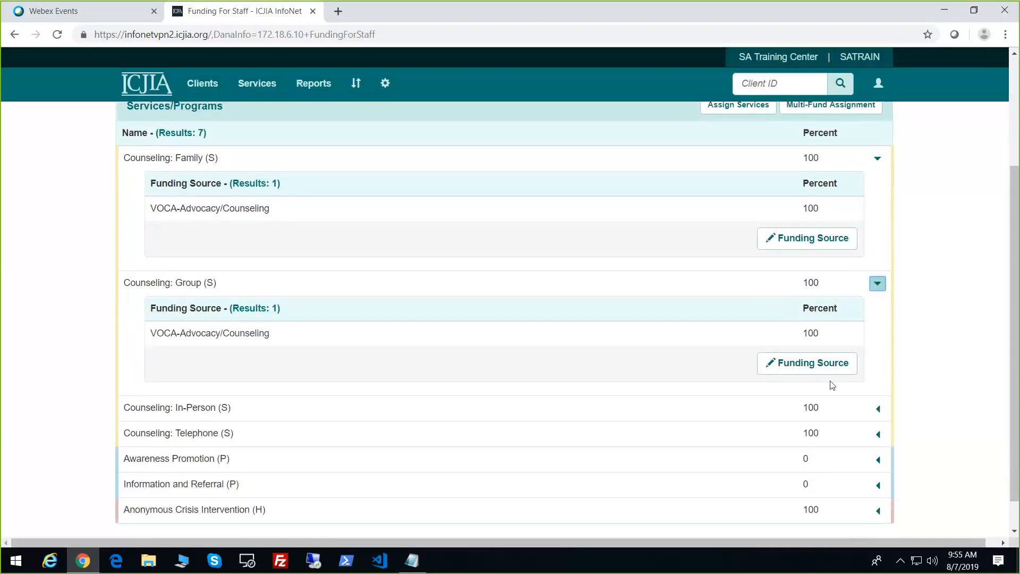
scroll(844, 371, "down", 1)
left_click(877, 376)
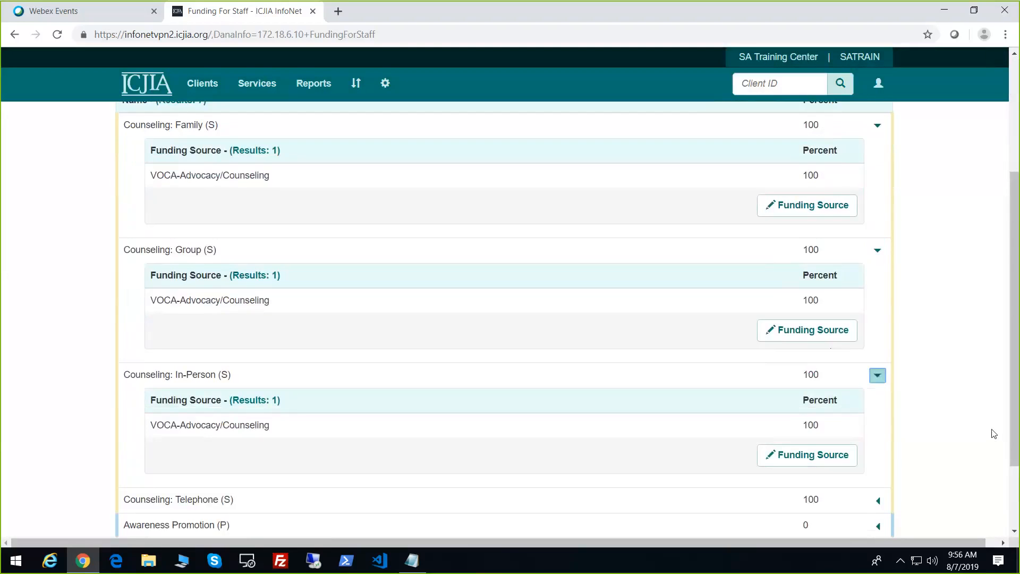
left_click_drag(1012, 439, 948, 198)
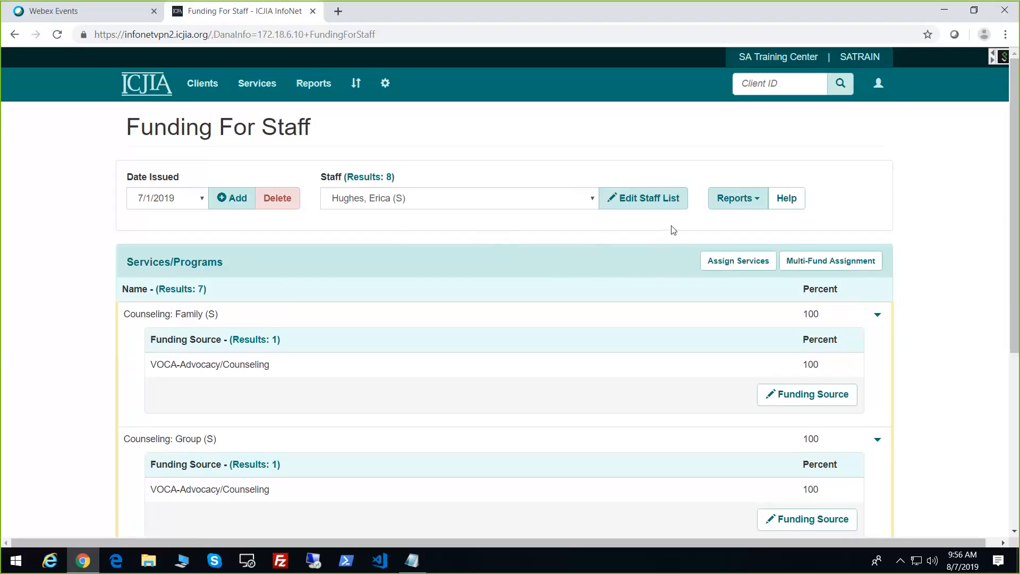
Step: Match the staff member's assigned services to those of the second staff member listed and save the selection
left_click(731, 265)
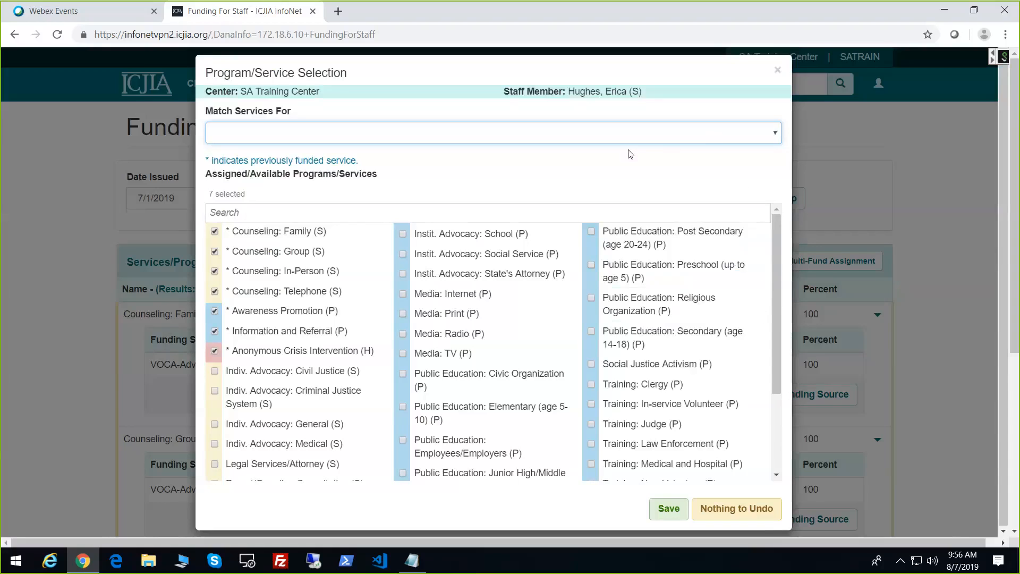
left_click(773, 133)
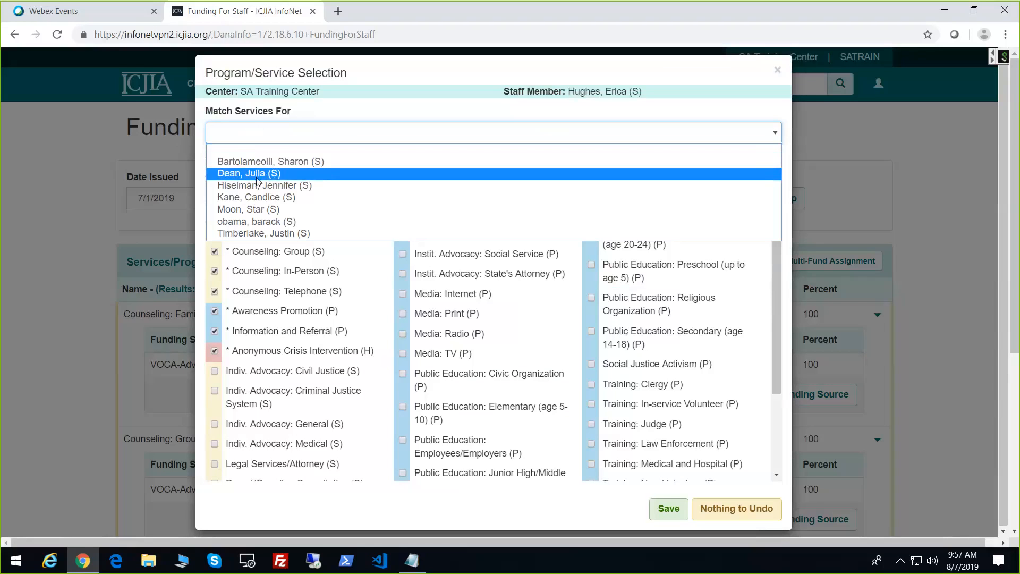
left_click(257, 175)
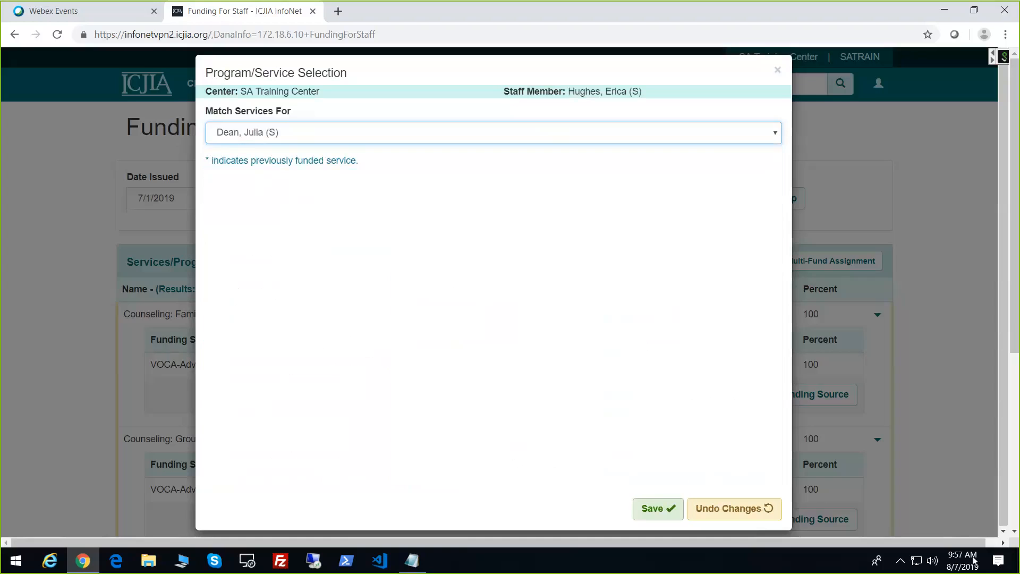
left_click(659, 509)
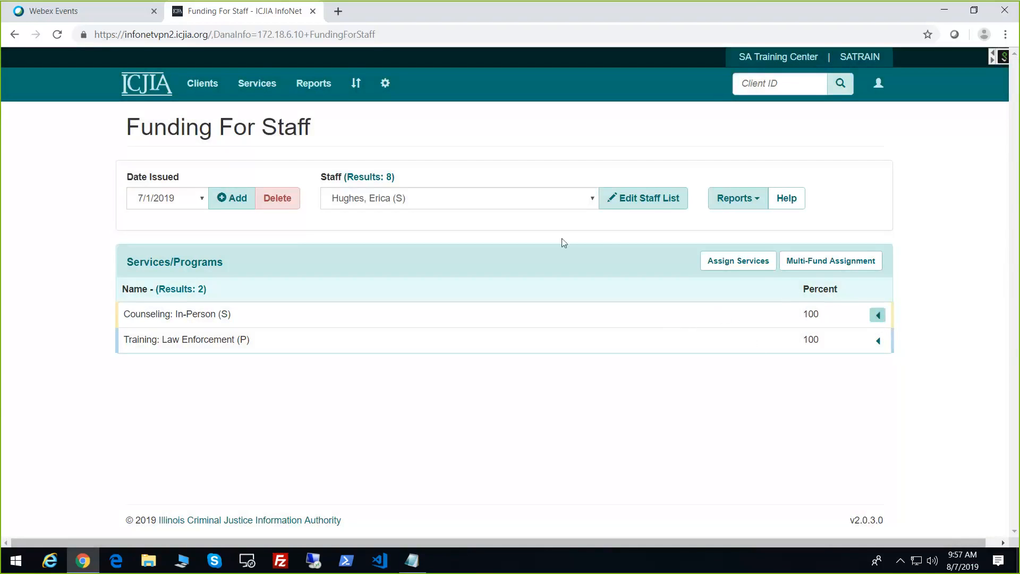
Step: Switch to the second staff member listed and examine the funding for Counseling: In-Person and Training: Law Enforcement
left_click(593, 200)
left_click(413, 227)
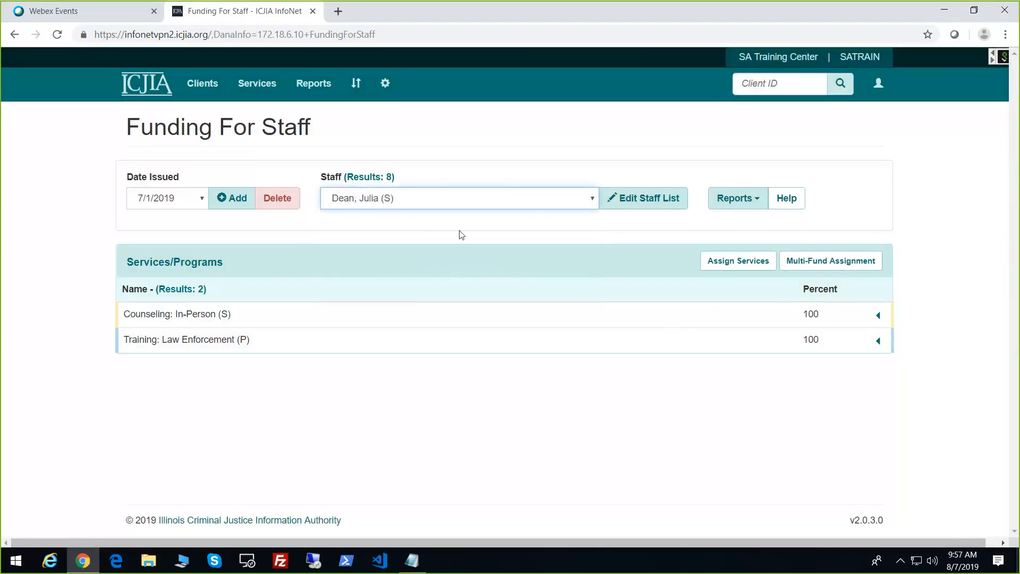
left_click(877, 315)
left_click(878, 440)
scroll(512, 408, "down", 2)
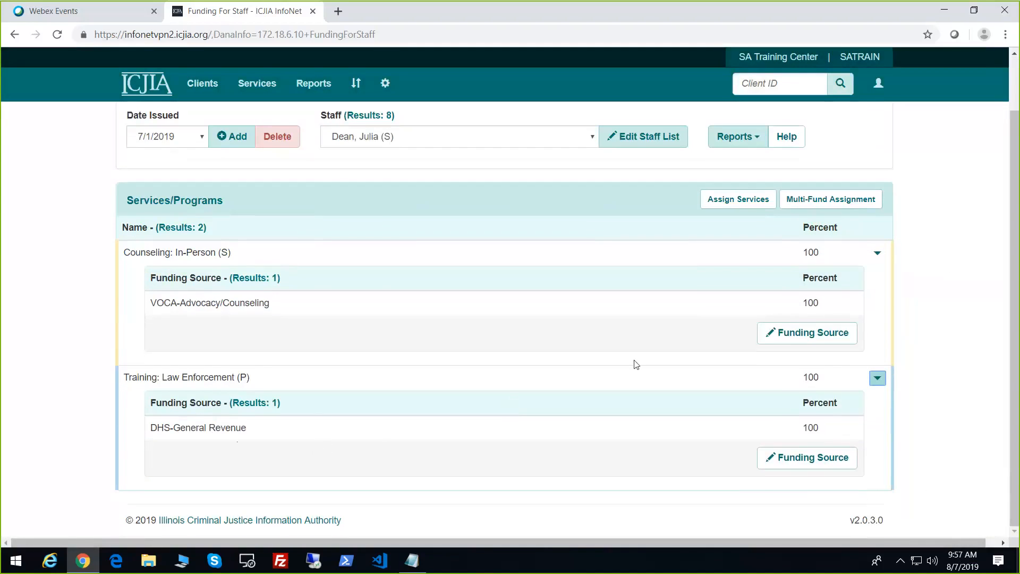
scroll(635, 362, "up", 2)
Step: Return to the fourth staff member listed and compare the matched funding for Counseling: In-Person and Training: Law Enforcement
left_click(592, 199)
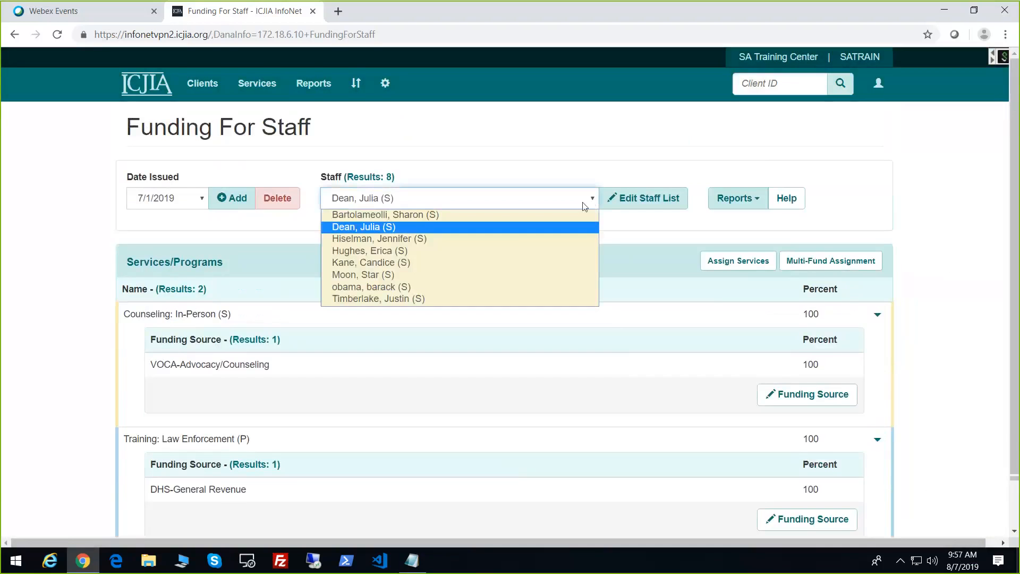
left_click(504, 252)
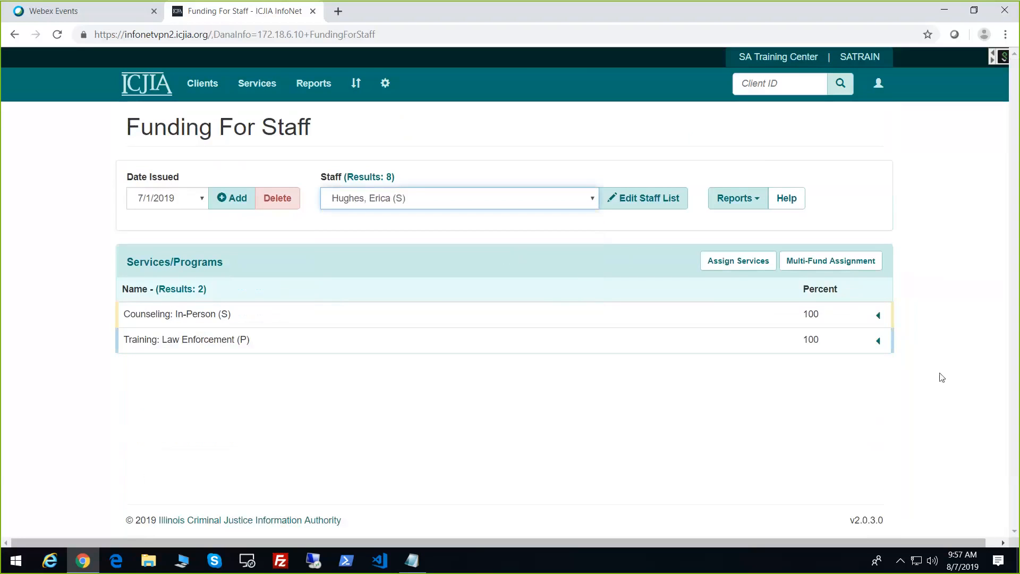
left_click(877, 316)
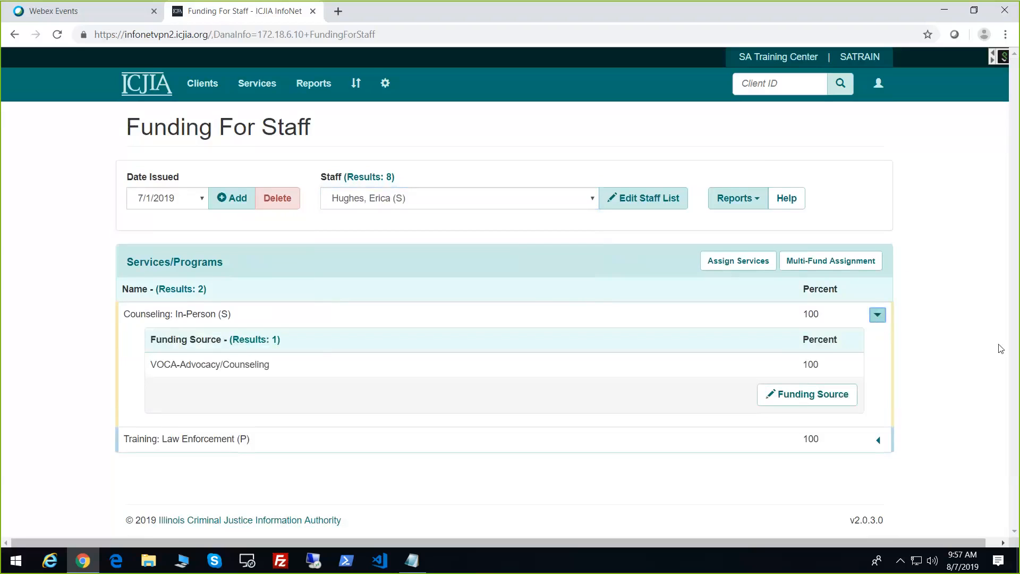
left_click(878, 441)
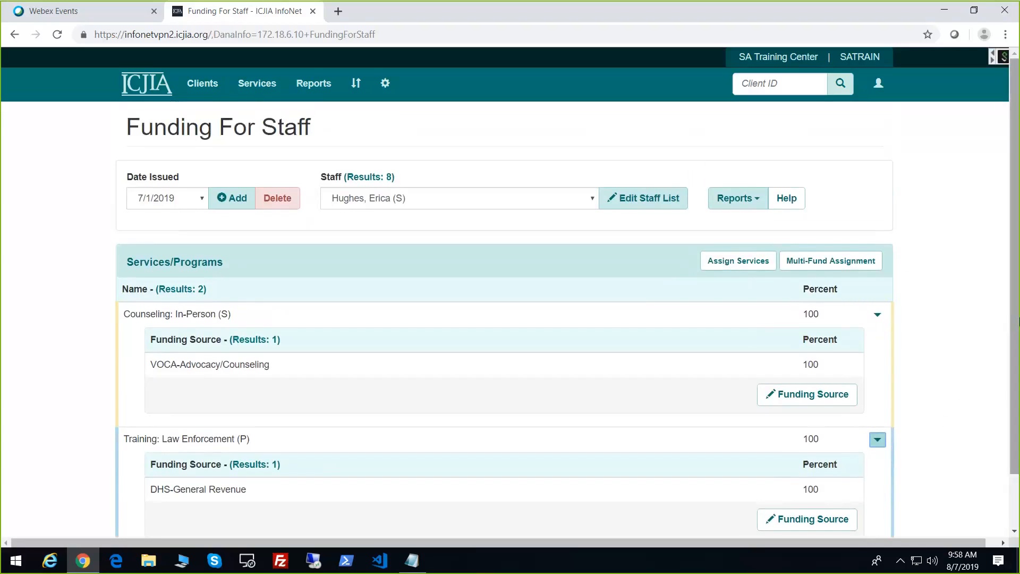
Step: Try deselecting the second staff member in the staff list, reselect that entry and close without saving
left_click(664, 198)
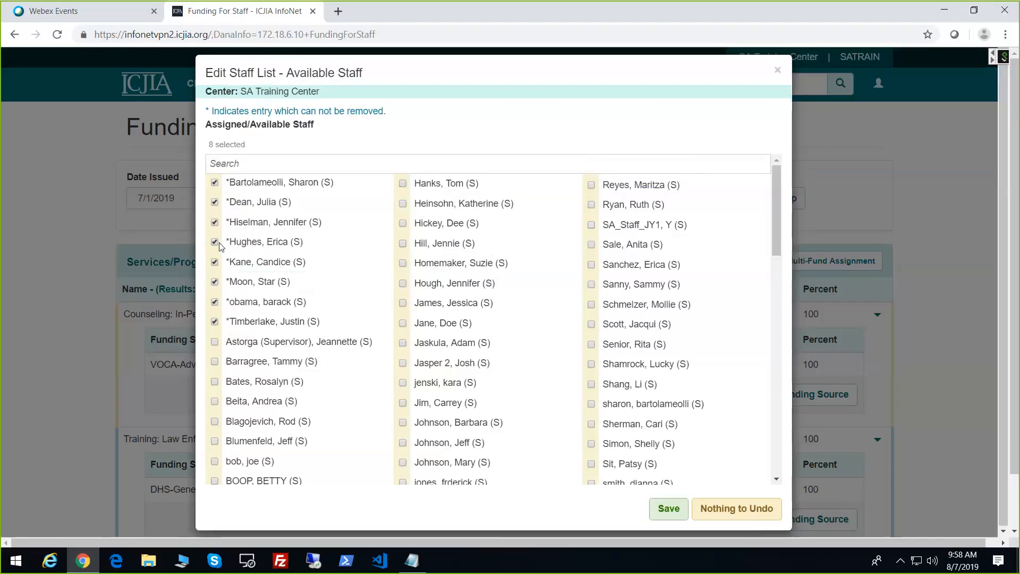
left_click(215, 202)
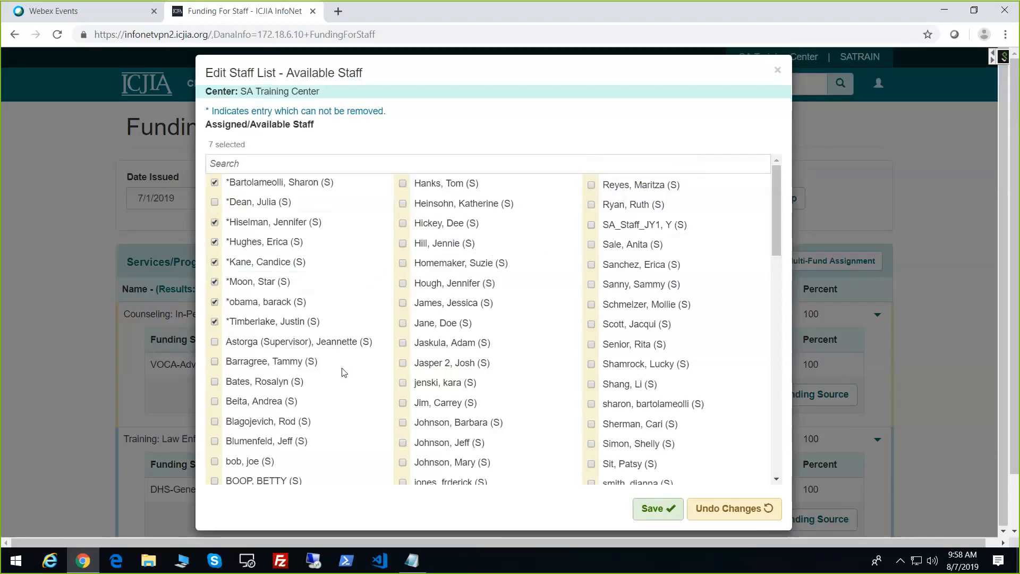
left_click(212, 211)
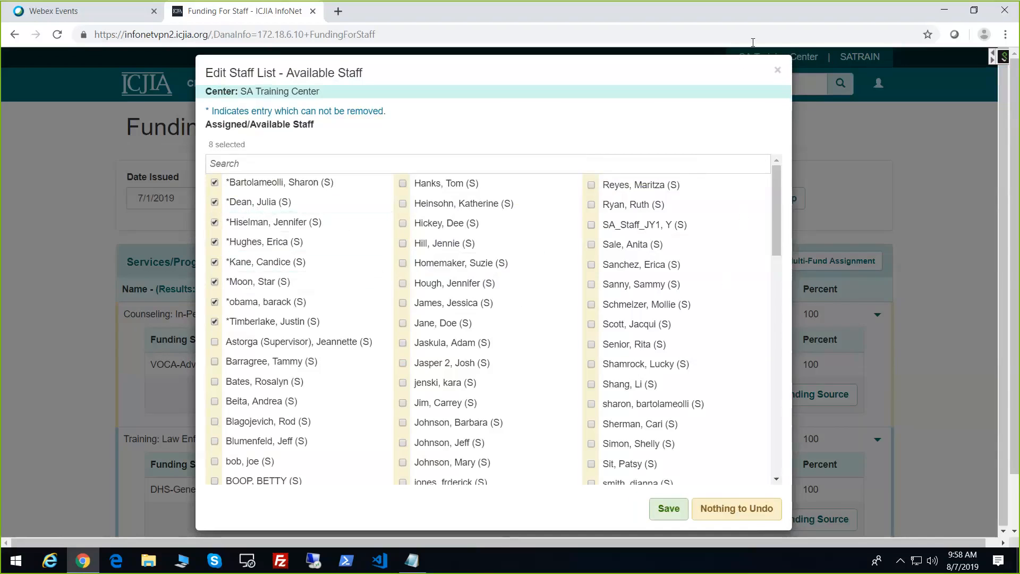
left_click(777, 72)
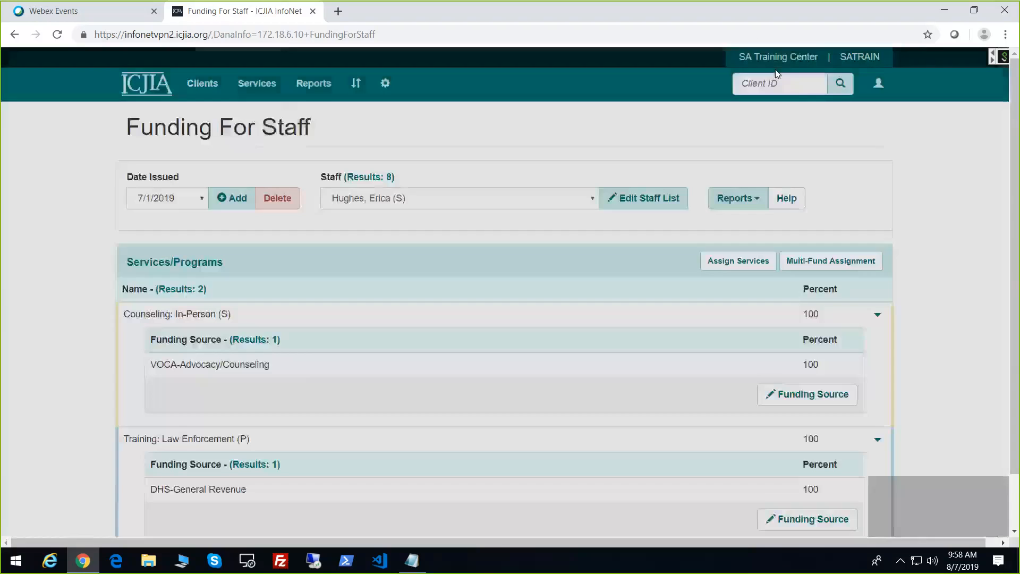
Step: Look through the staff members available for service matching in the program/service selection and close it unchanged
left_click(742, 263)
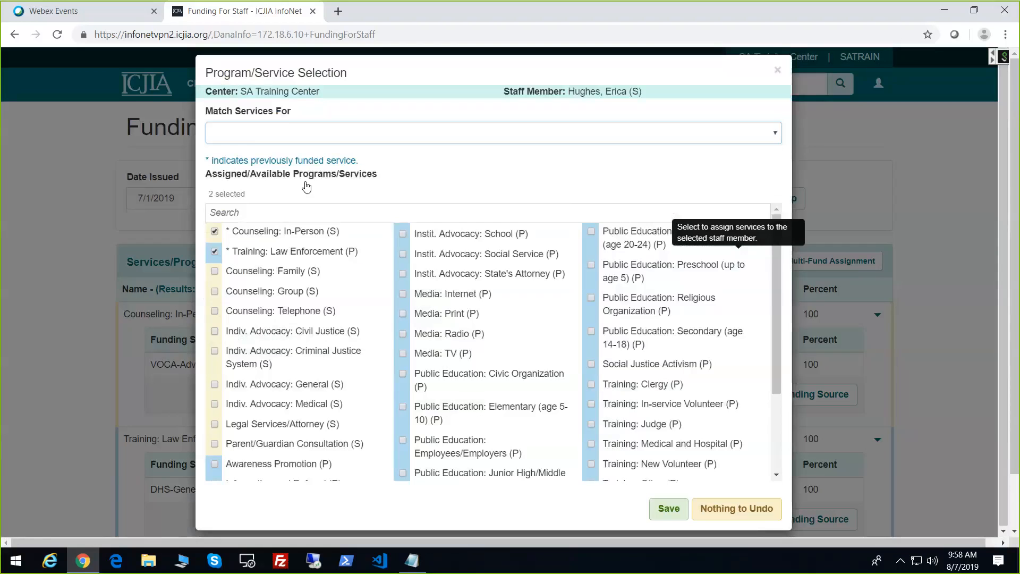
left_click(777, 135)
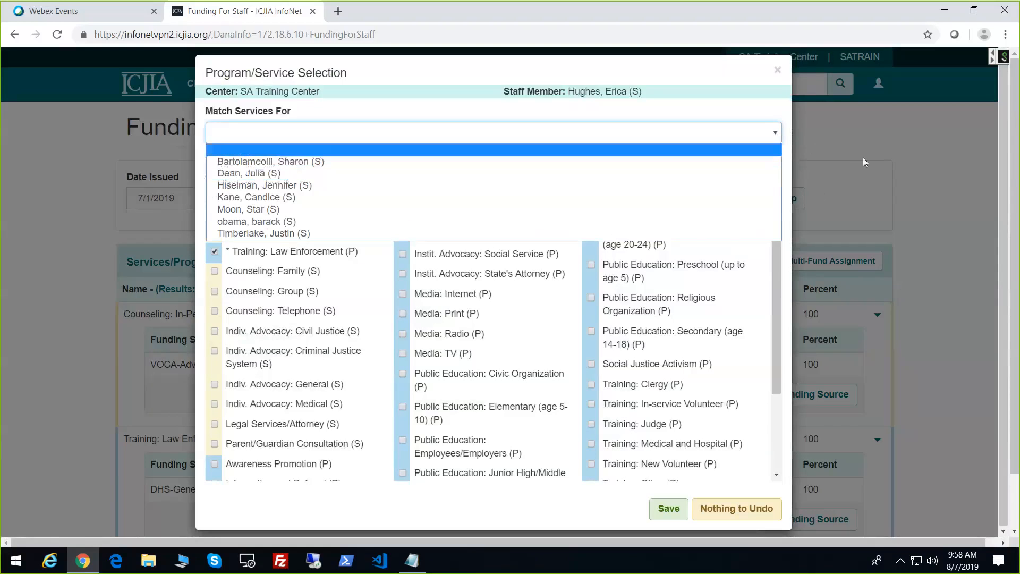
left_click(888, 139)
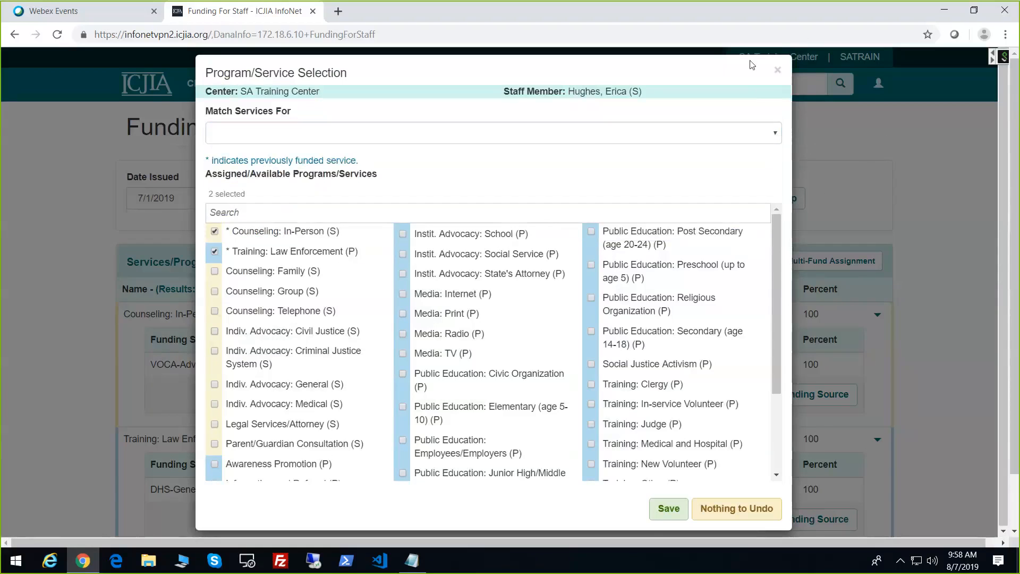
left_click(778, 71)
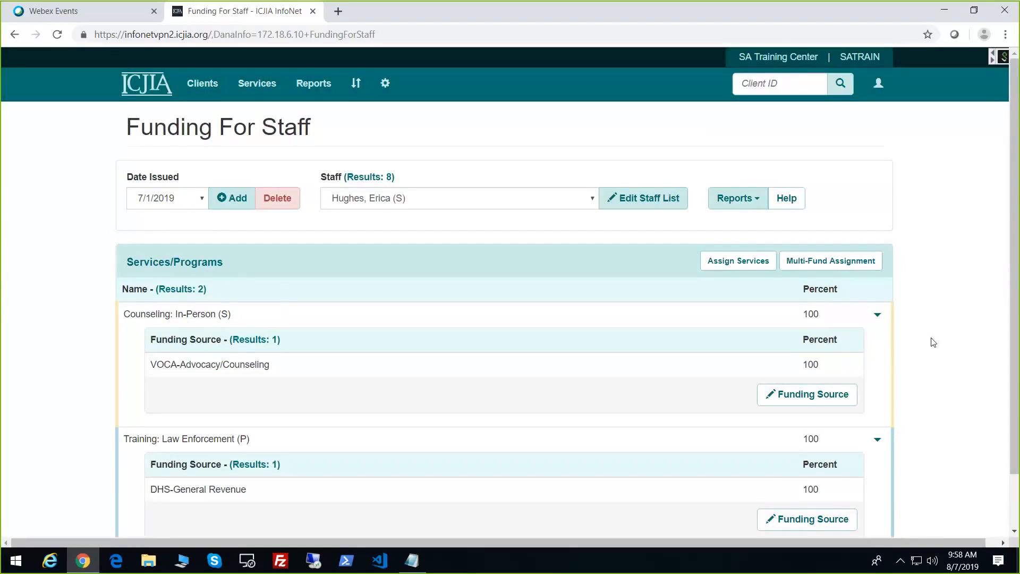
Step: Switch to the first staff member listed and examine the funding sources for the Criminal Justice System, General and Medical Indiv. Advocacy services
scroll(933, 342, "down", 2)
scroll(933, 342, "up", 2)
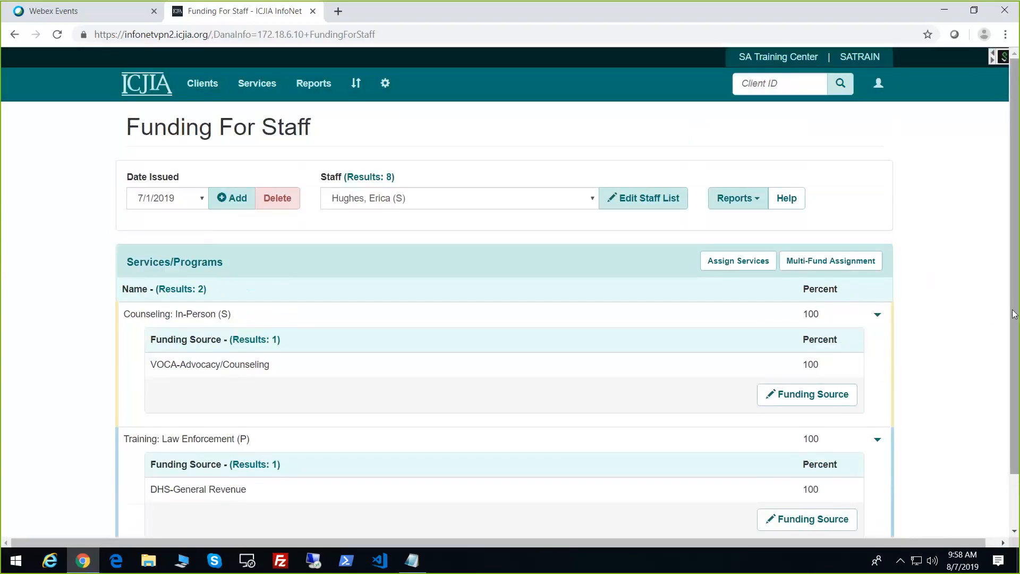
scroll(1013, 314, "down", 2)
left_click(591, 137)
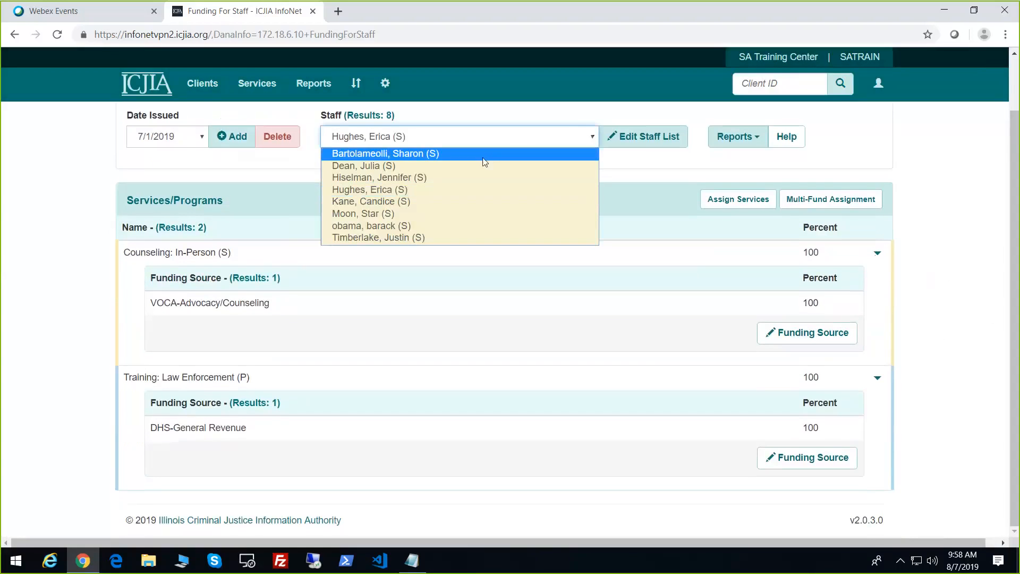
left_click(479, 156)
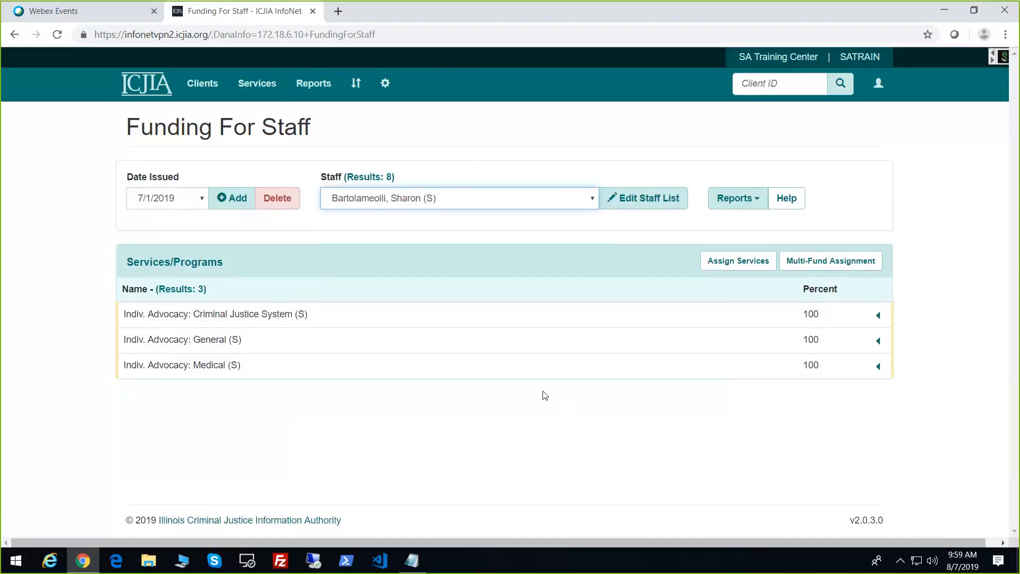
left_click(879, 319)
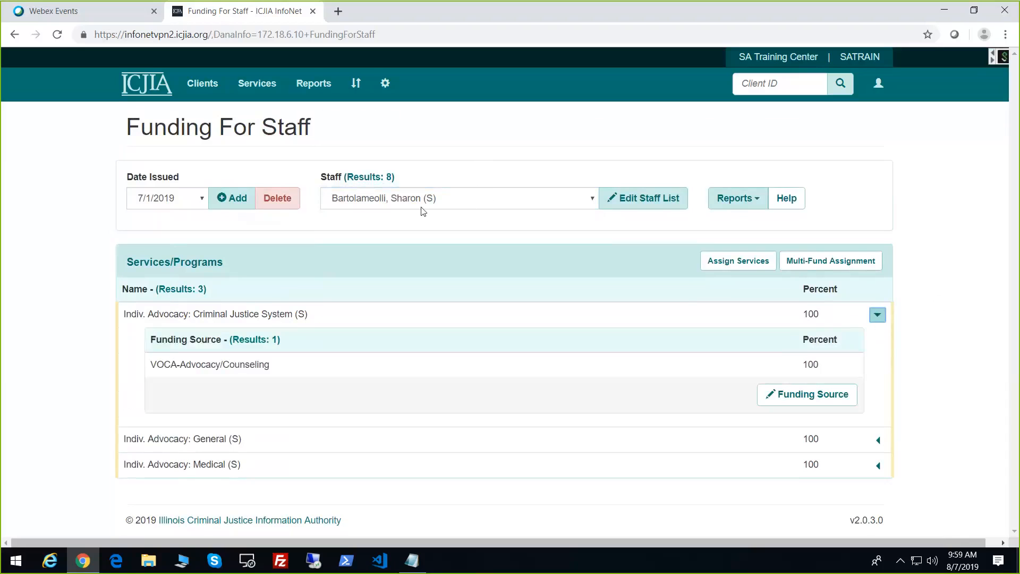
left_click(878, 440)
scroll(879, 439, "down", 2)
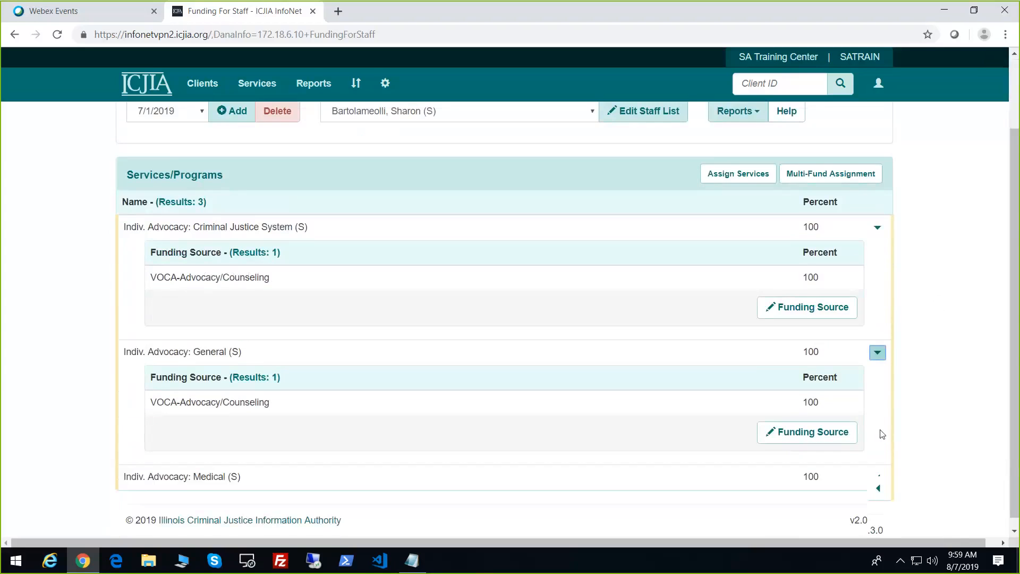
left_click(877, 476)
scroll(901, 431, "up", 2)
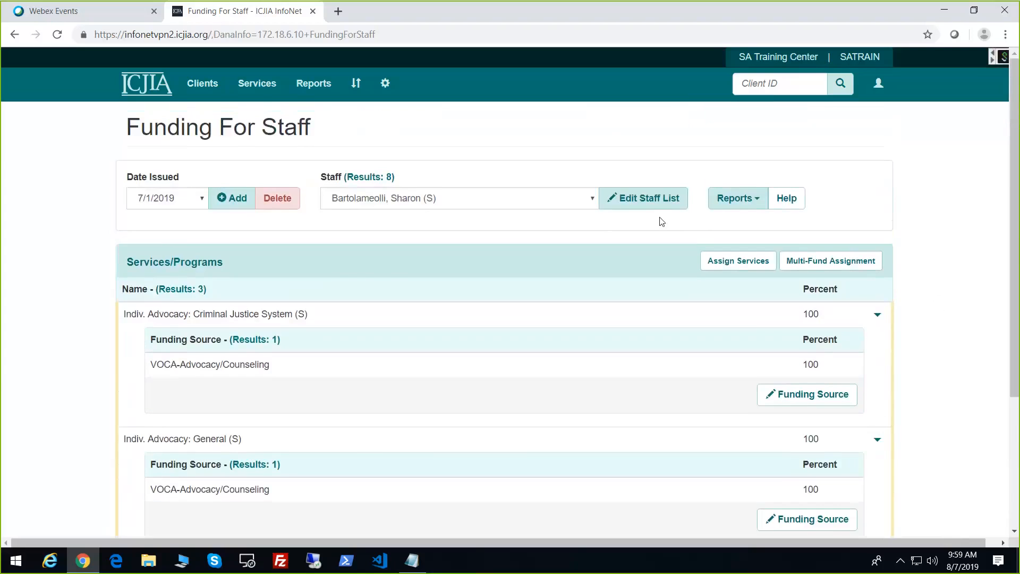
Step: Switch to the third staff member listed, review the Selected Funding report covering all staff through its last entry, and close it
left_click(592, 199)
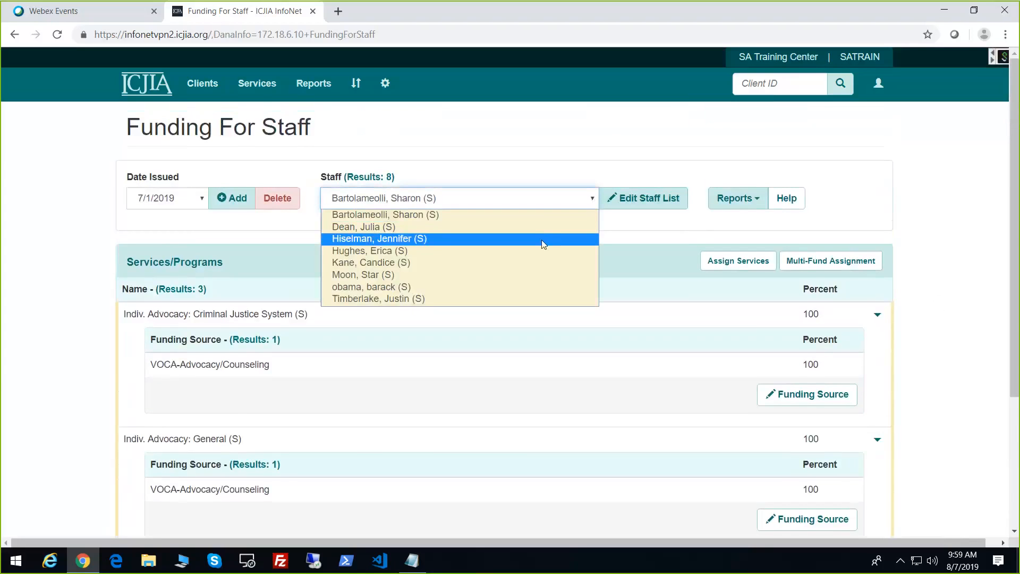
left_click(540, 240)
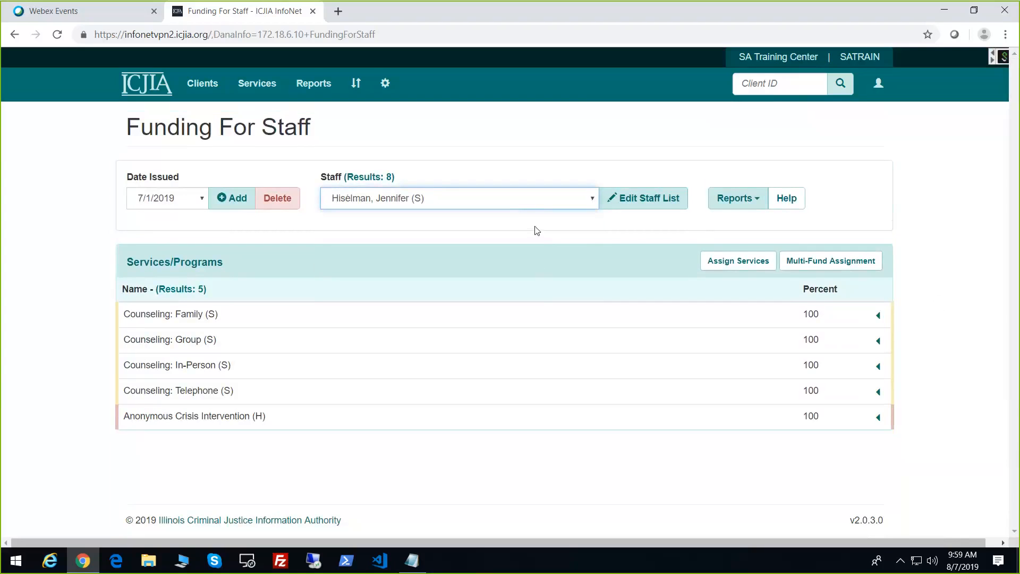
left_click(737, 199)
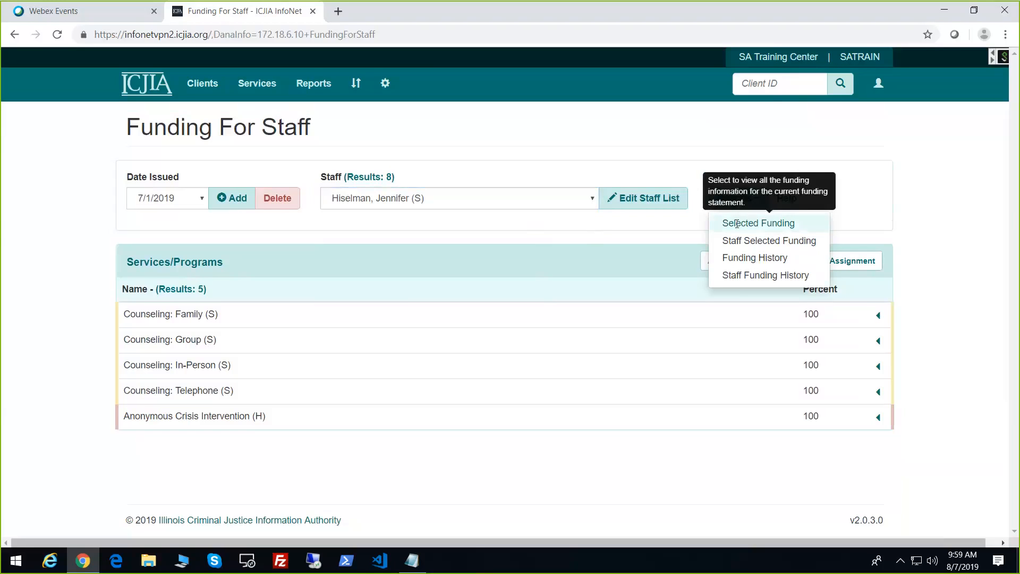
left_click(738, 224)
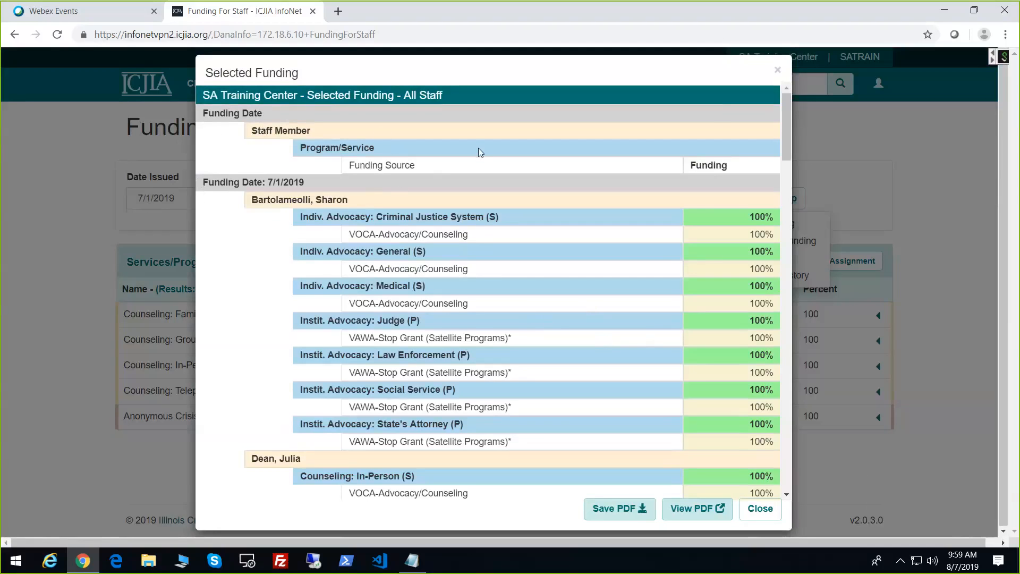
left_click_drag(787, 110, 771, 454)
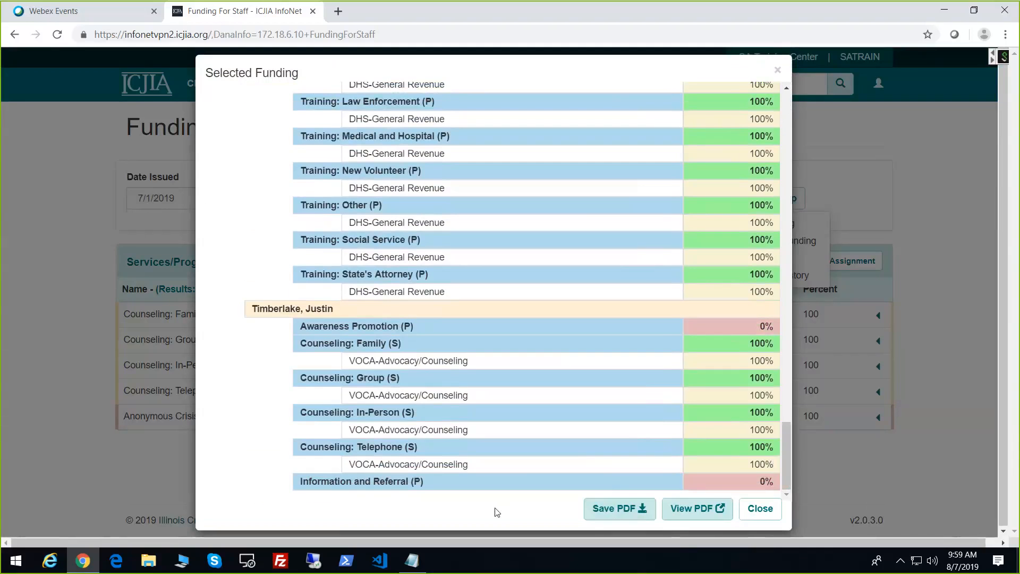
left_click(777, 73)
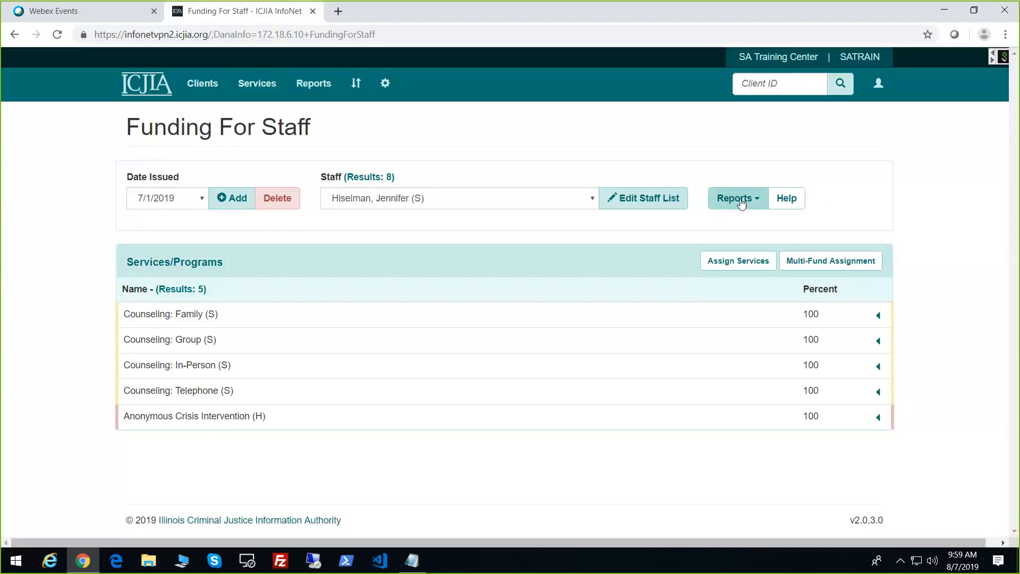
Step: Review the Staff Selected Funding report for the third staff member listed, reopening it for a second look before closing it
left_click(741, 204)
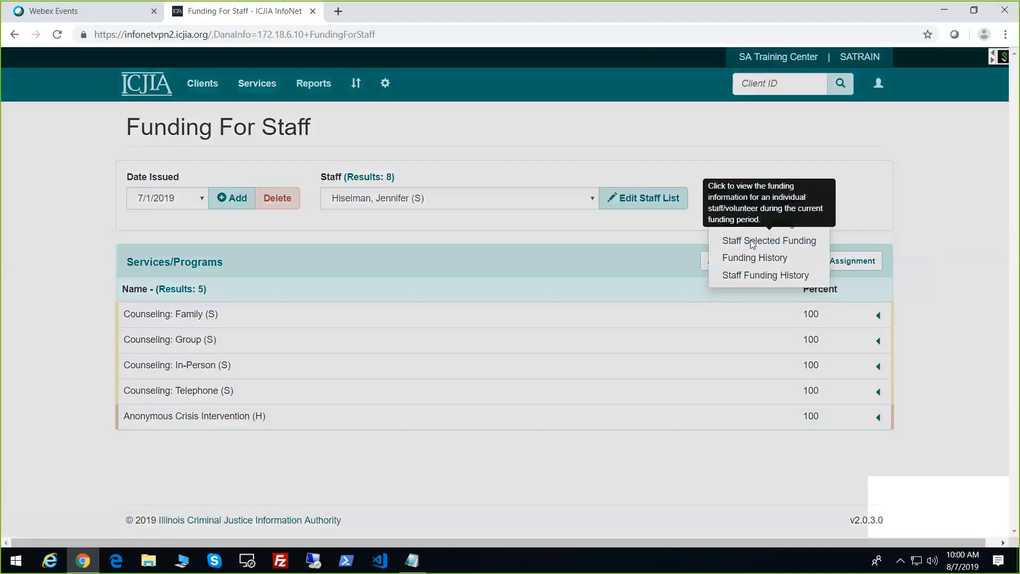
left_click(750, 240)
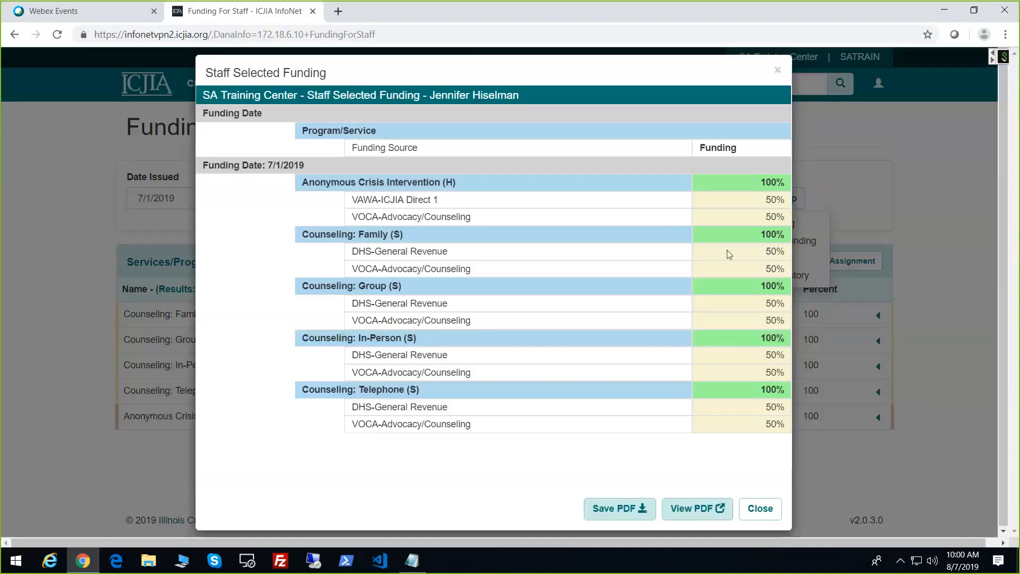
left_click_drag(613, 98, 623, 102)
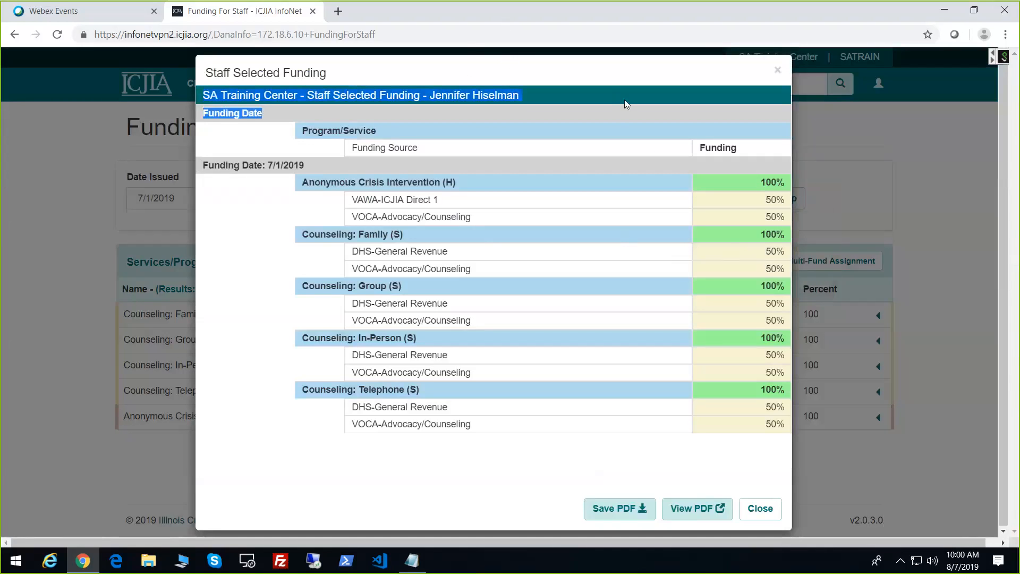
left_click(777, 72)
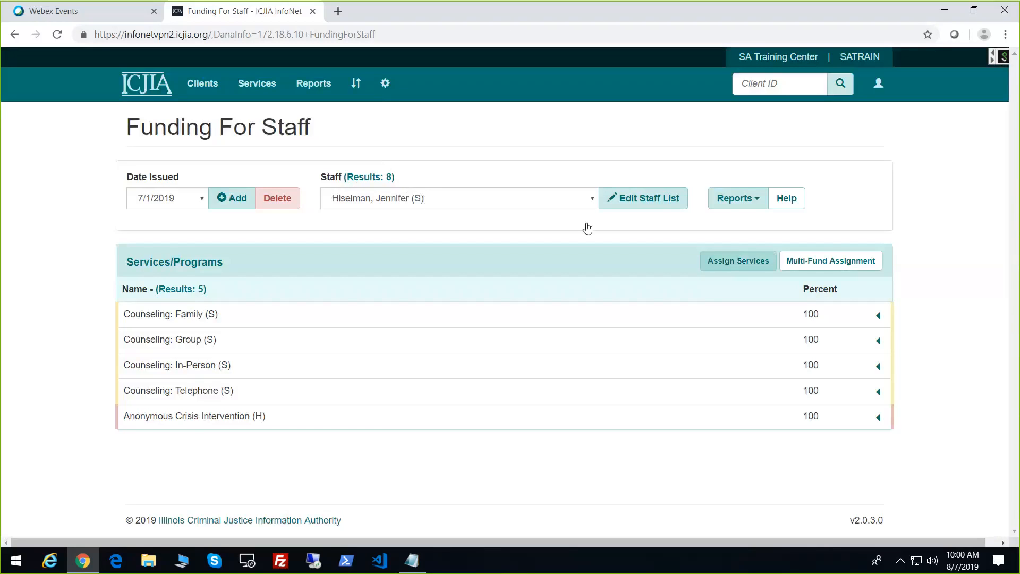
left_click(750, 200)
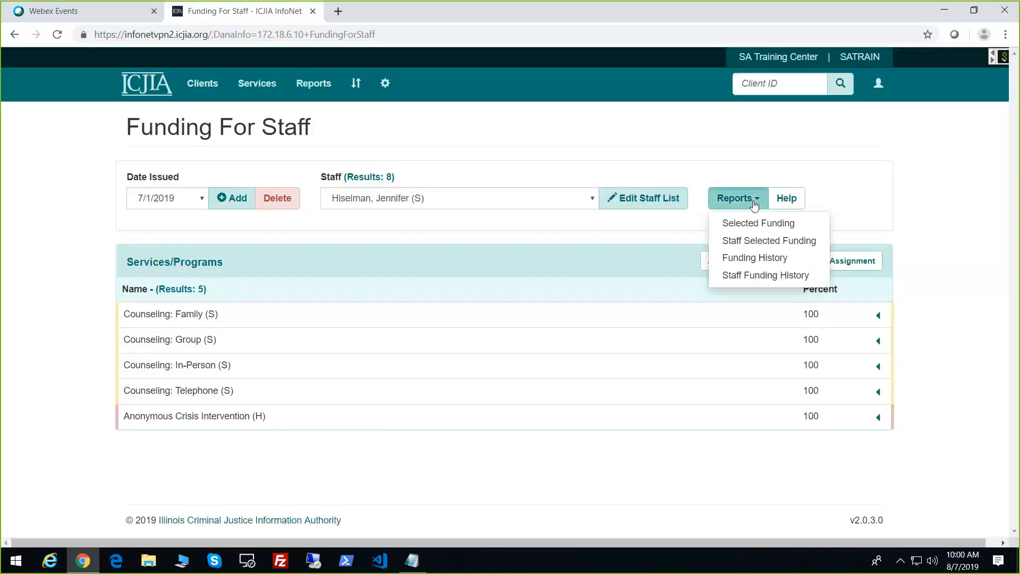
left_click(751, 240)
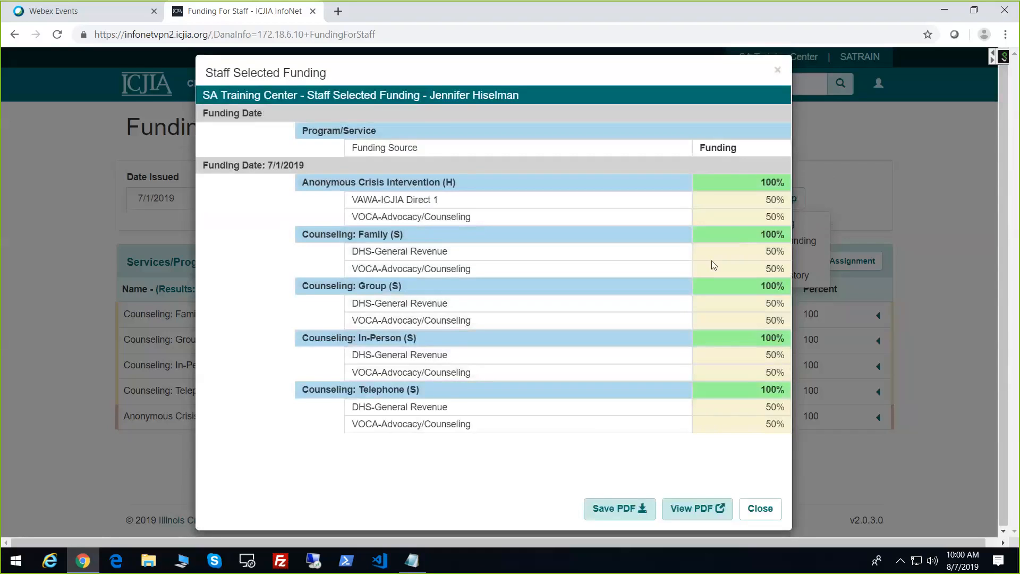
left_click(777, 72)
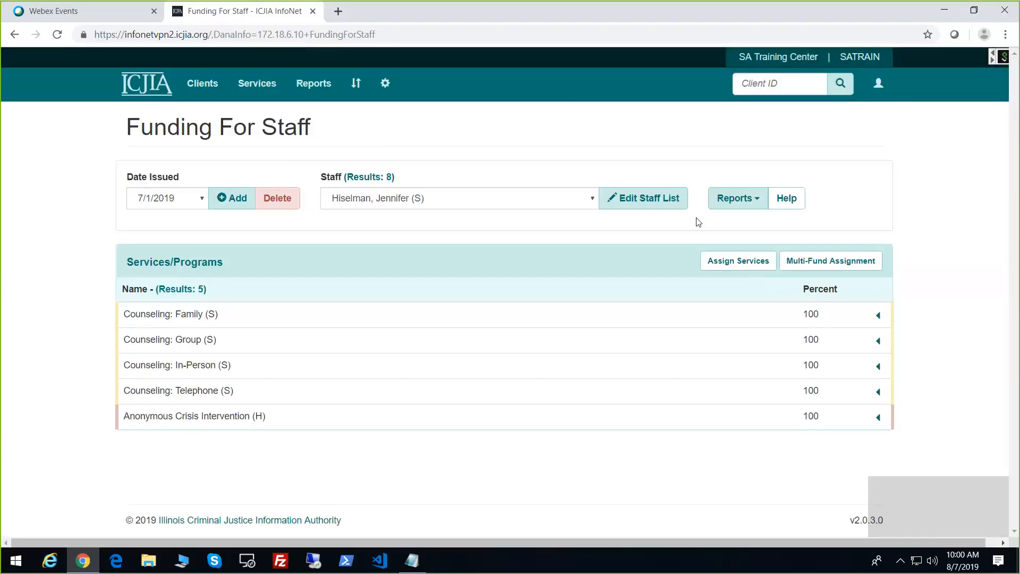
Step: Review the Staff Funding History report for the 3/25/2019 and 7/1/2018 statements of the third staff member listed, and close it
left_click(744, 198)
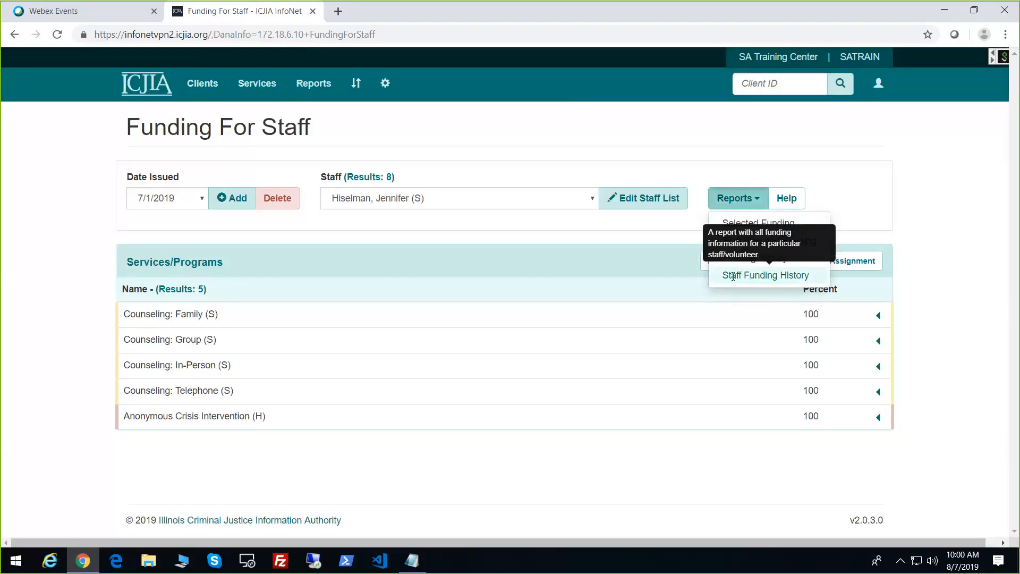
left_click(733, 275)
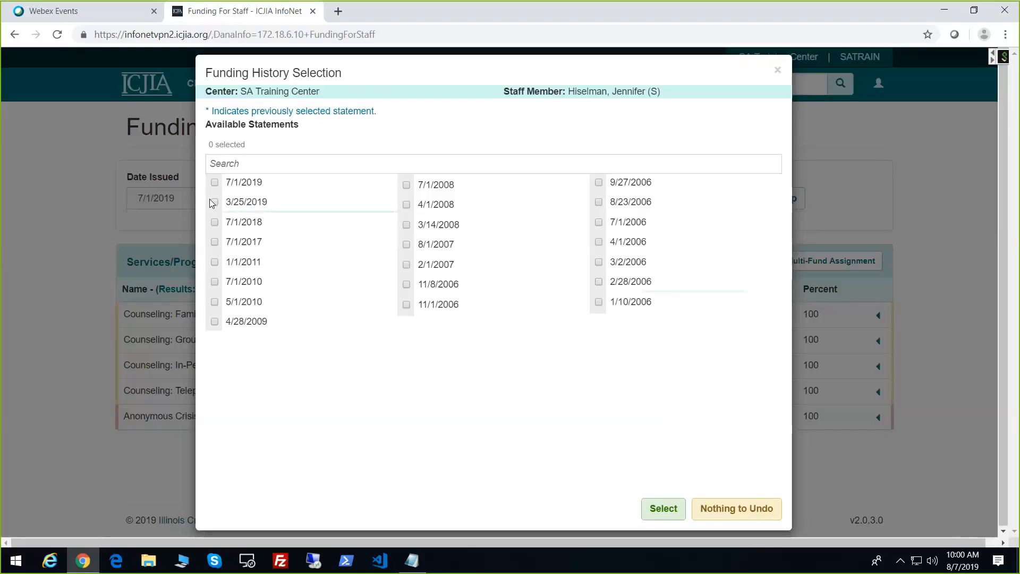
left_click(213, 201)
left_click(214, 223)
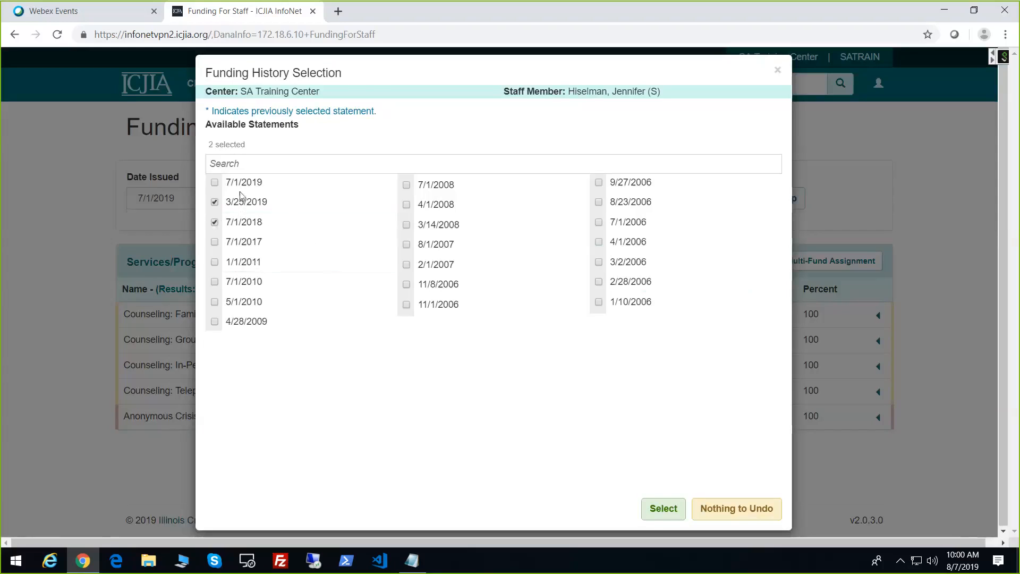
left_click(657, 506)
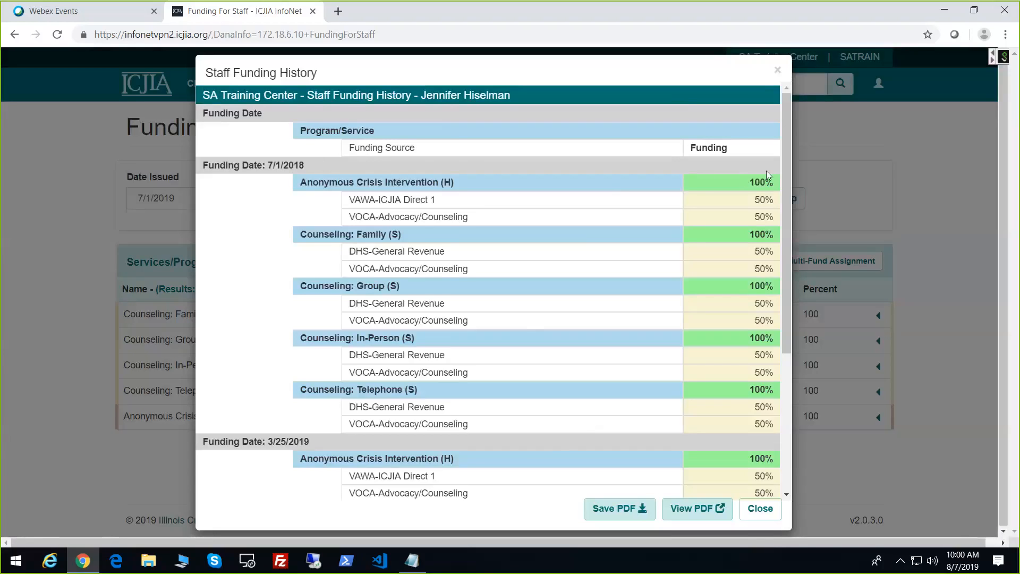
left_click_drag(790, 139, 705, 99)
left_click(777, 70)
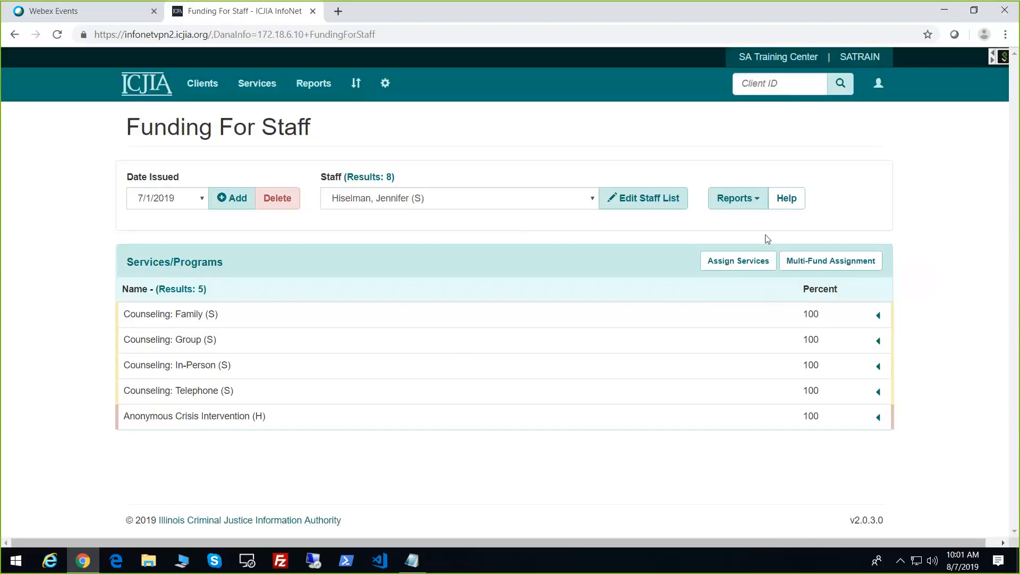
Step: Review the all-staff Funding History report for the 7/1/2018 and 3/25/2019 statements and close it
left_click(757, 200)
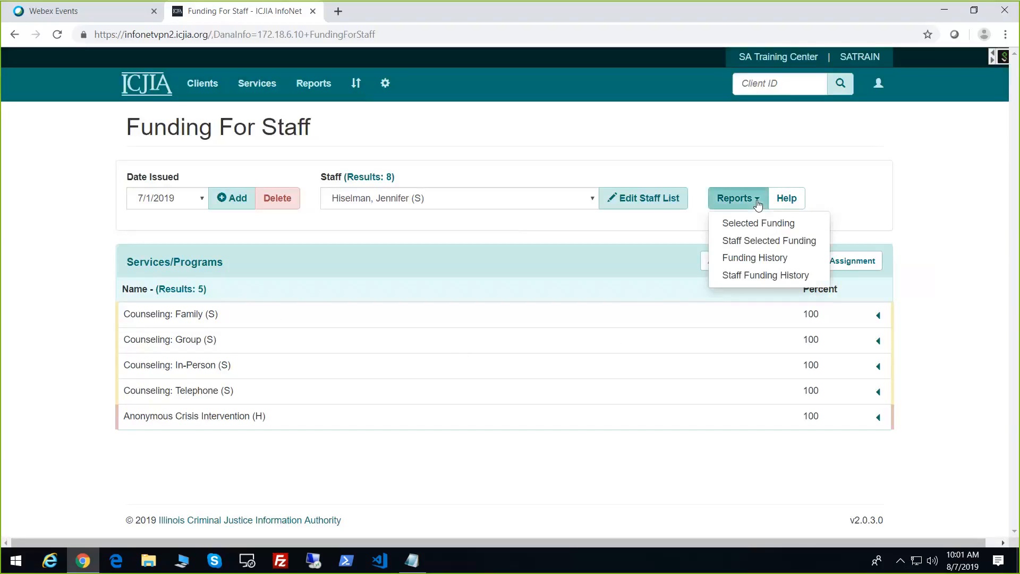
left_click(759, 259)
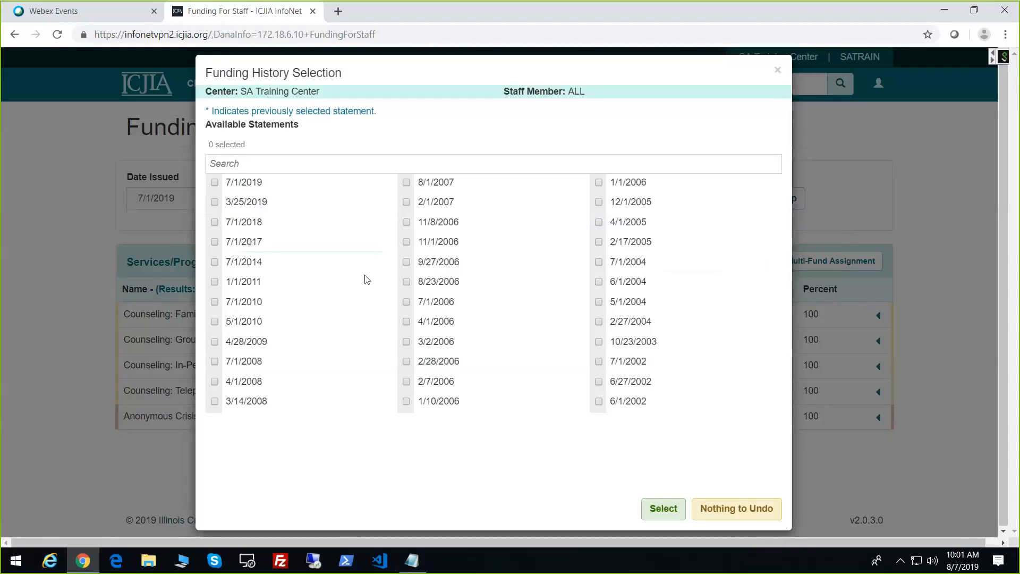
left_click(214, 222)
left_click(215, 203)
left_click(658, 510)
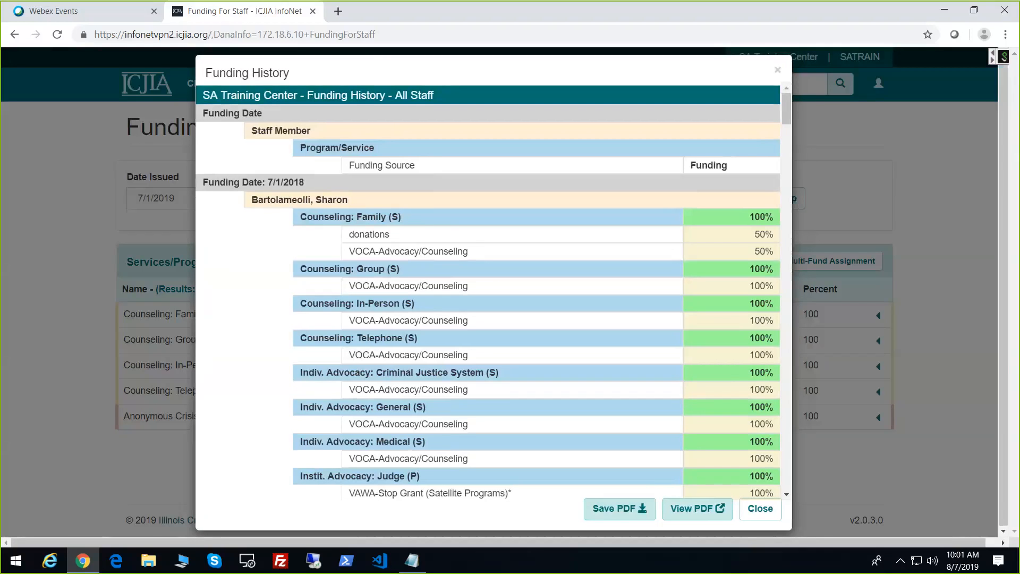
scroll(786, 110, "down", 2)
scroll(786, 106, "up", 2)
left_click_drag(785, 104, 777, 75)
left_click(777, 71)
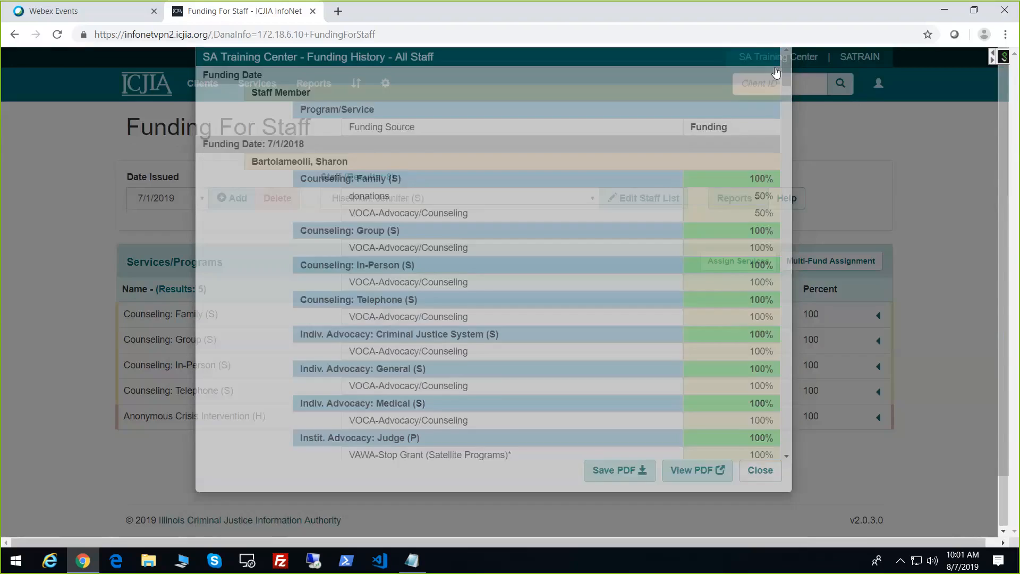